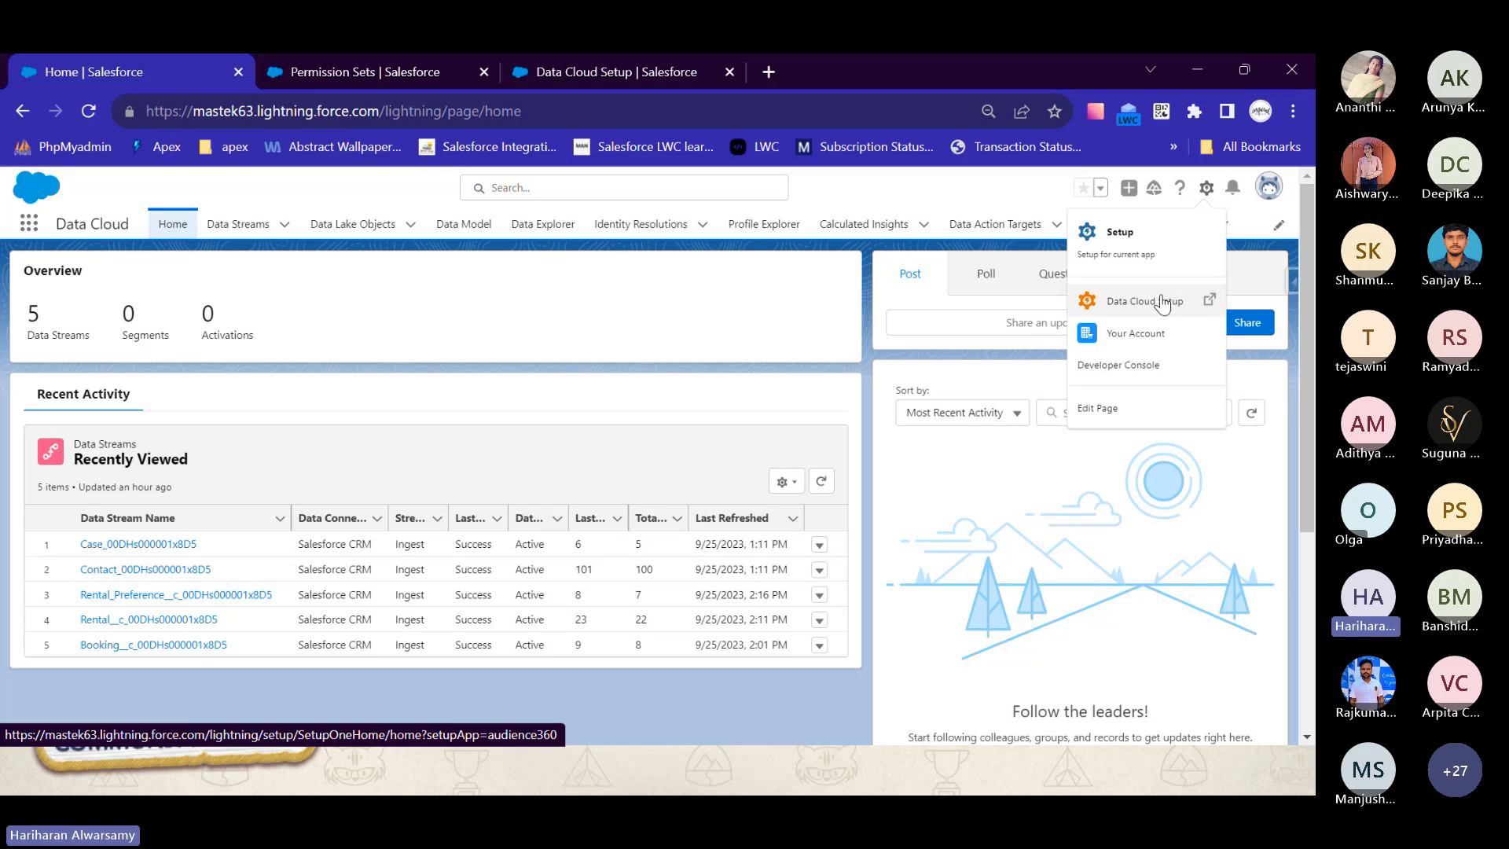
- Open the Salesforce CRM connectors in Data Cloud Setup and review the options for connecting another org, without connecting one
left_click(1129, 312)
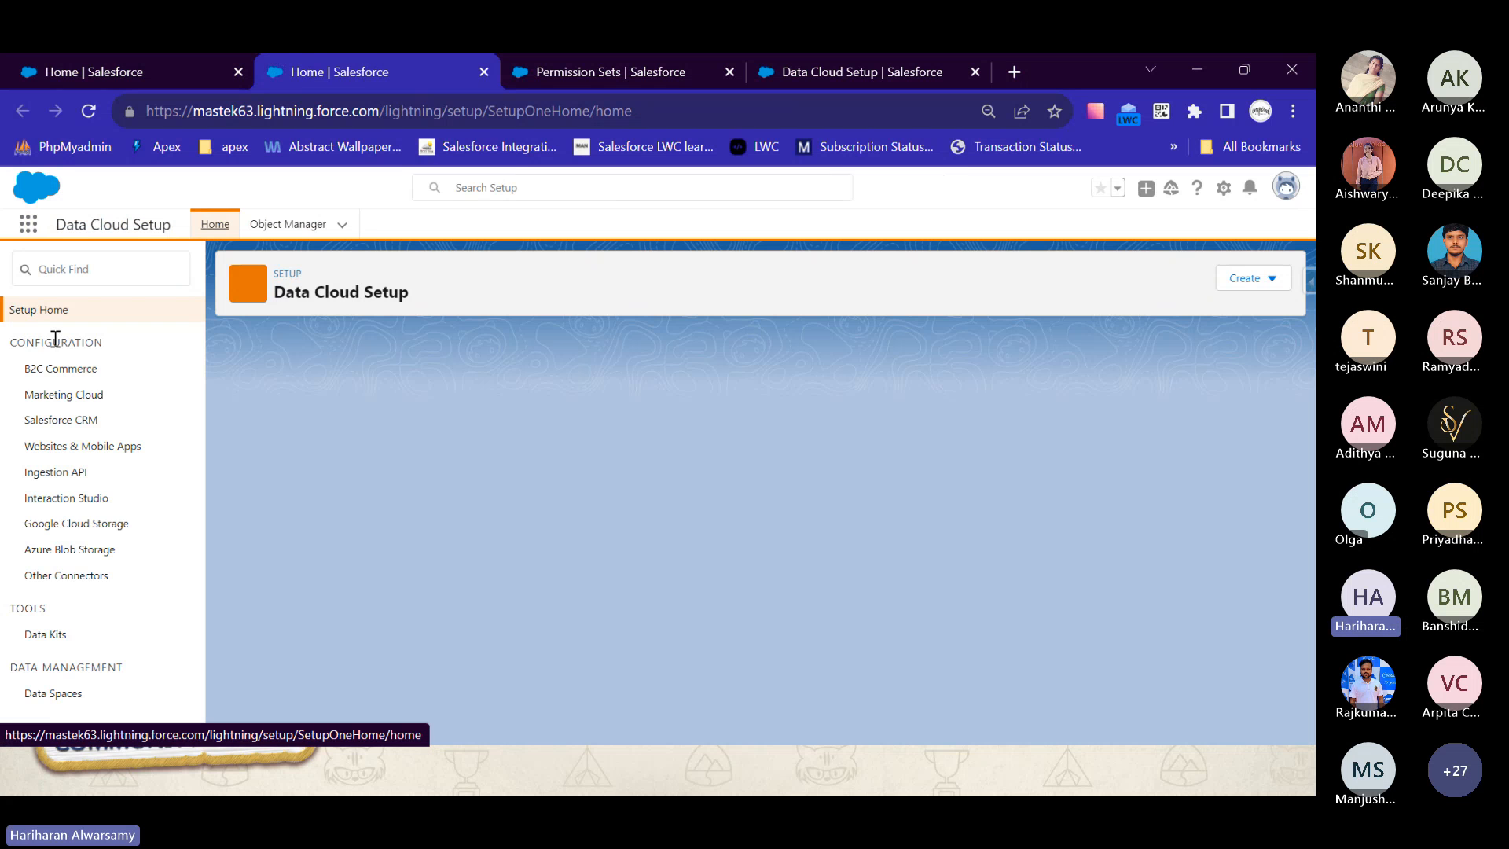
left_click(89, 422)
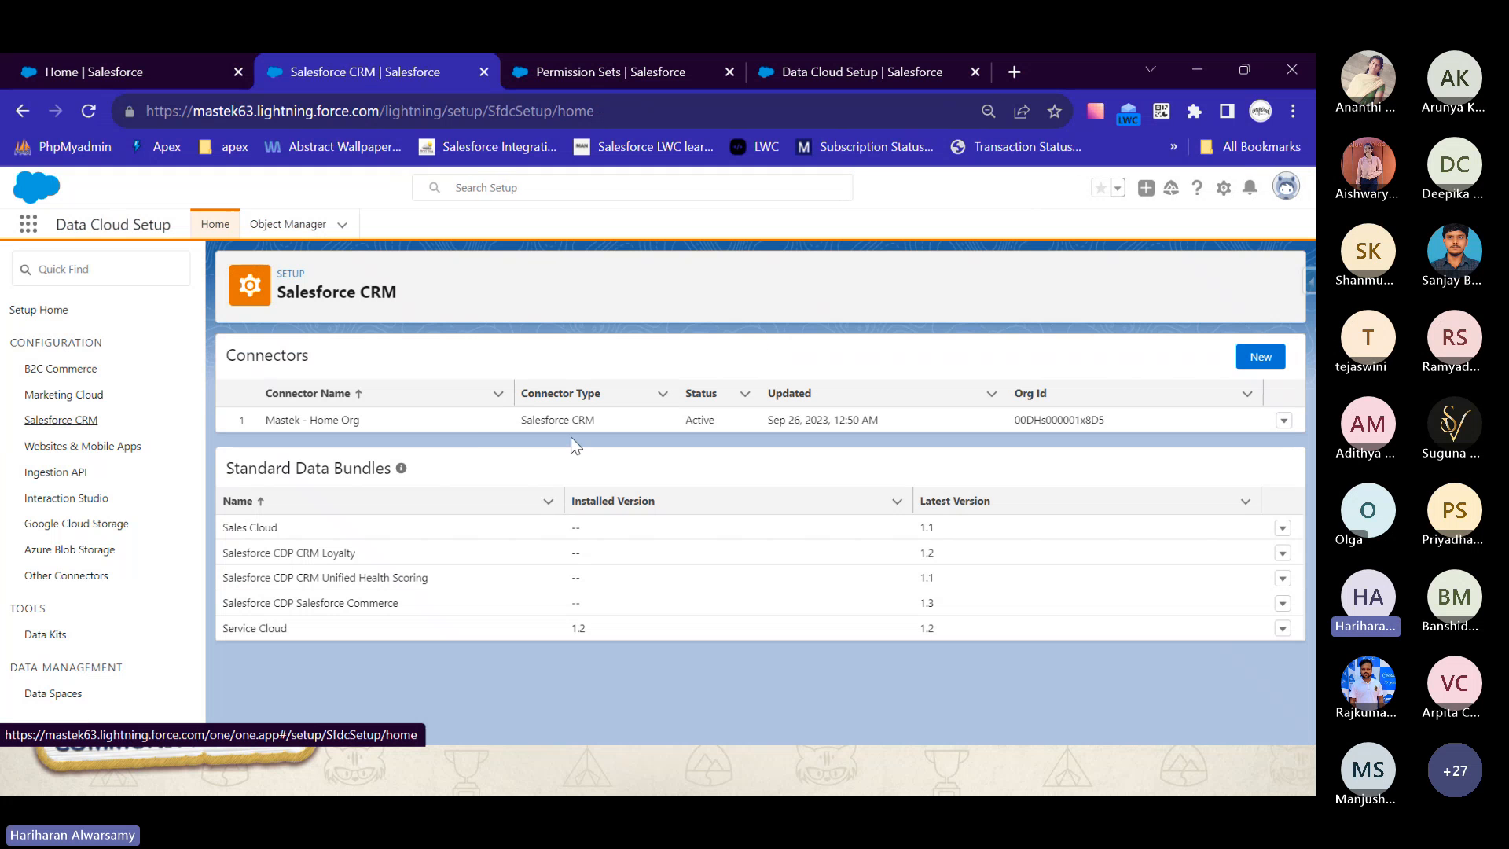
left_click_drag(361, 417, 261, 424)
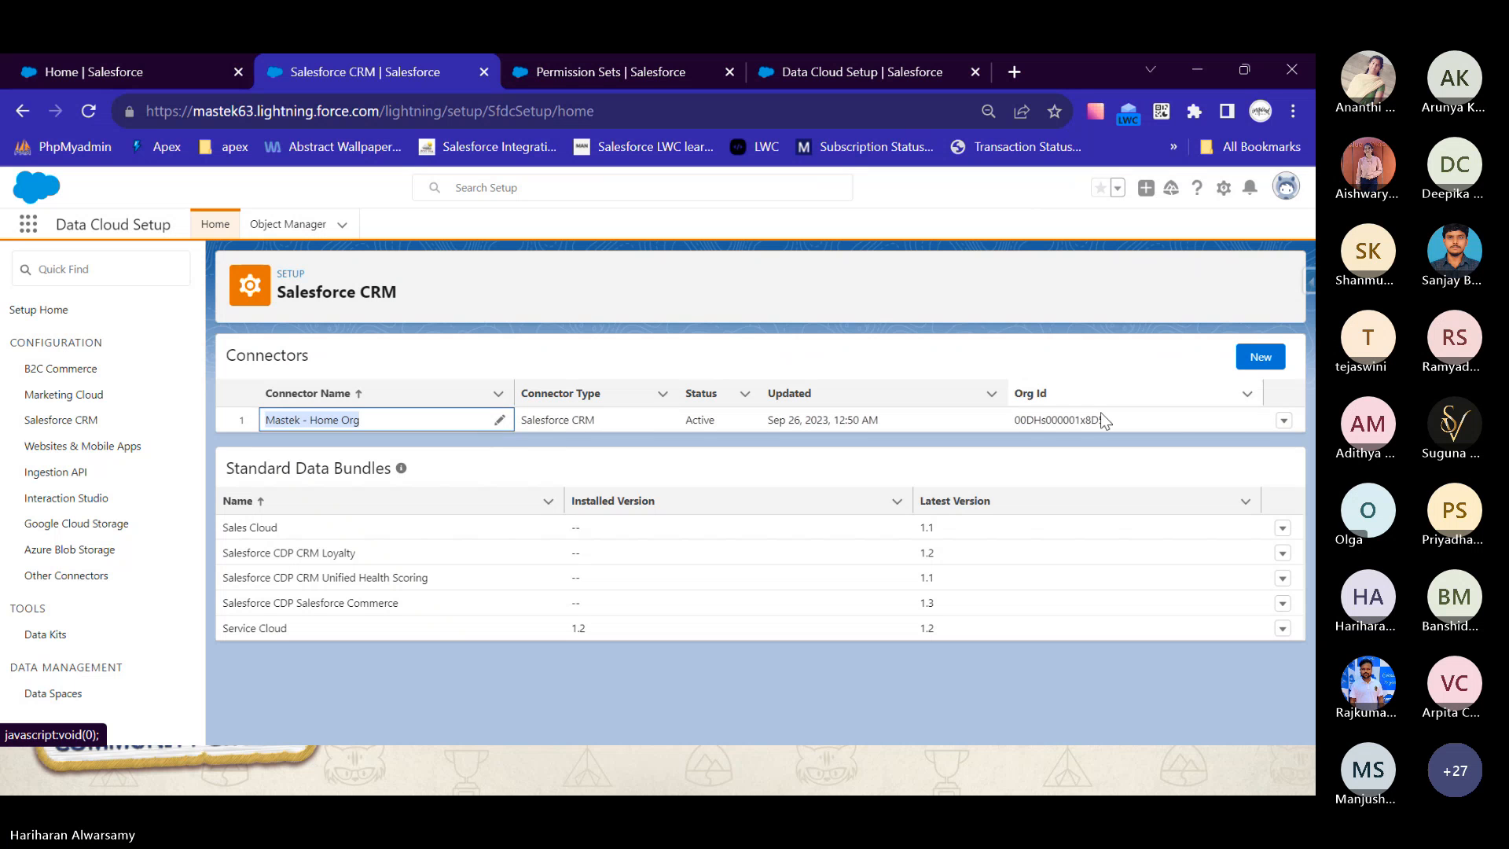
left_click(1260, 358)
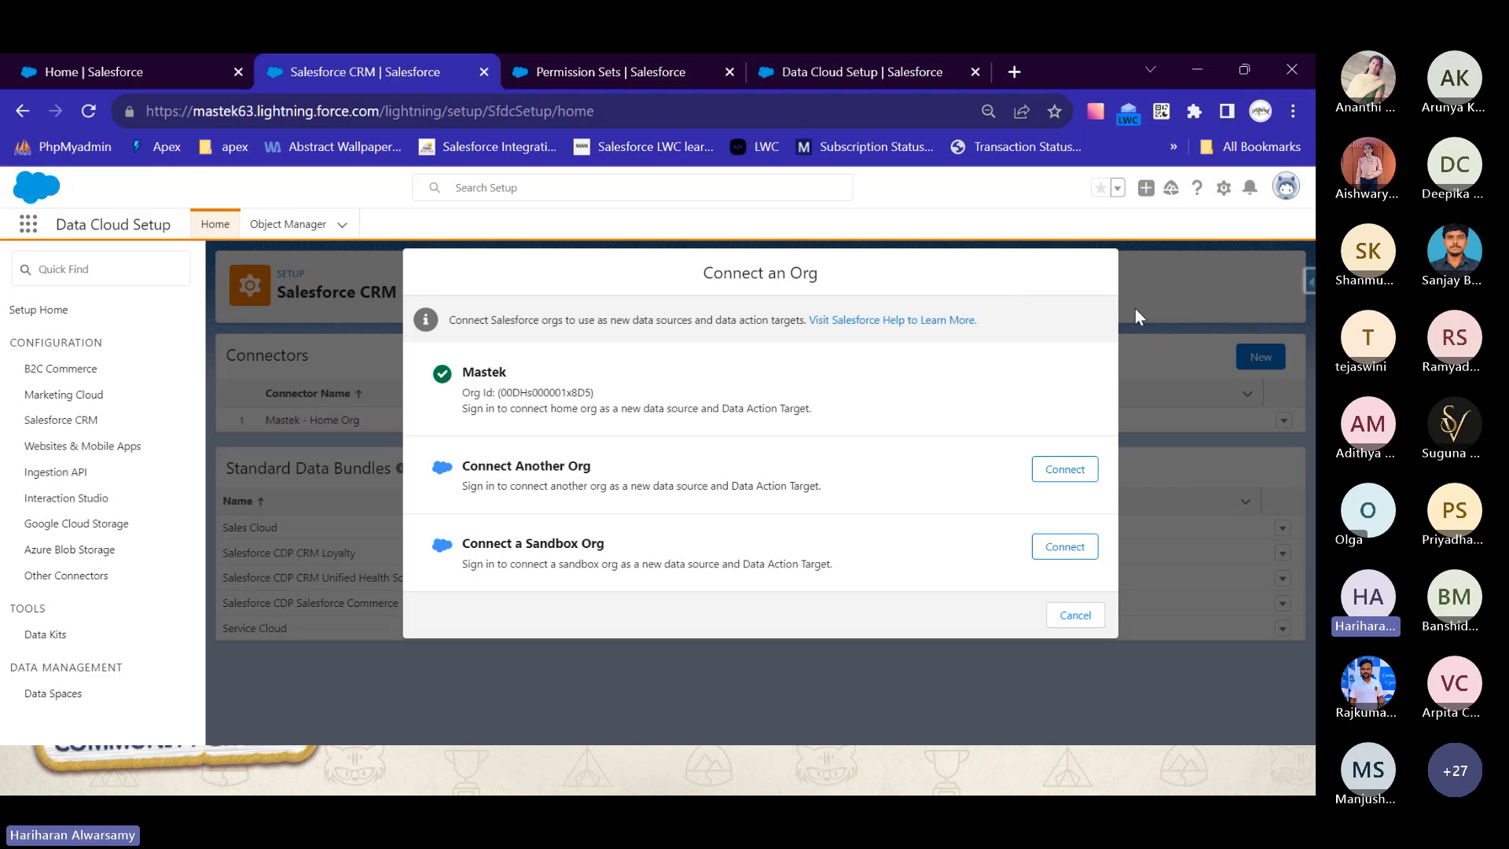
left_click(1075, 614)
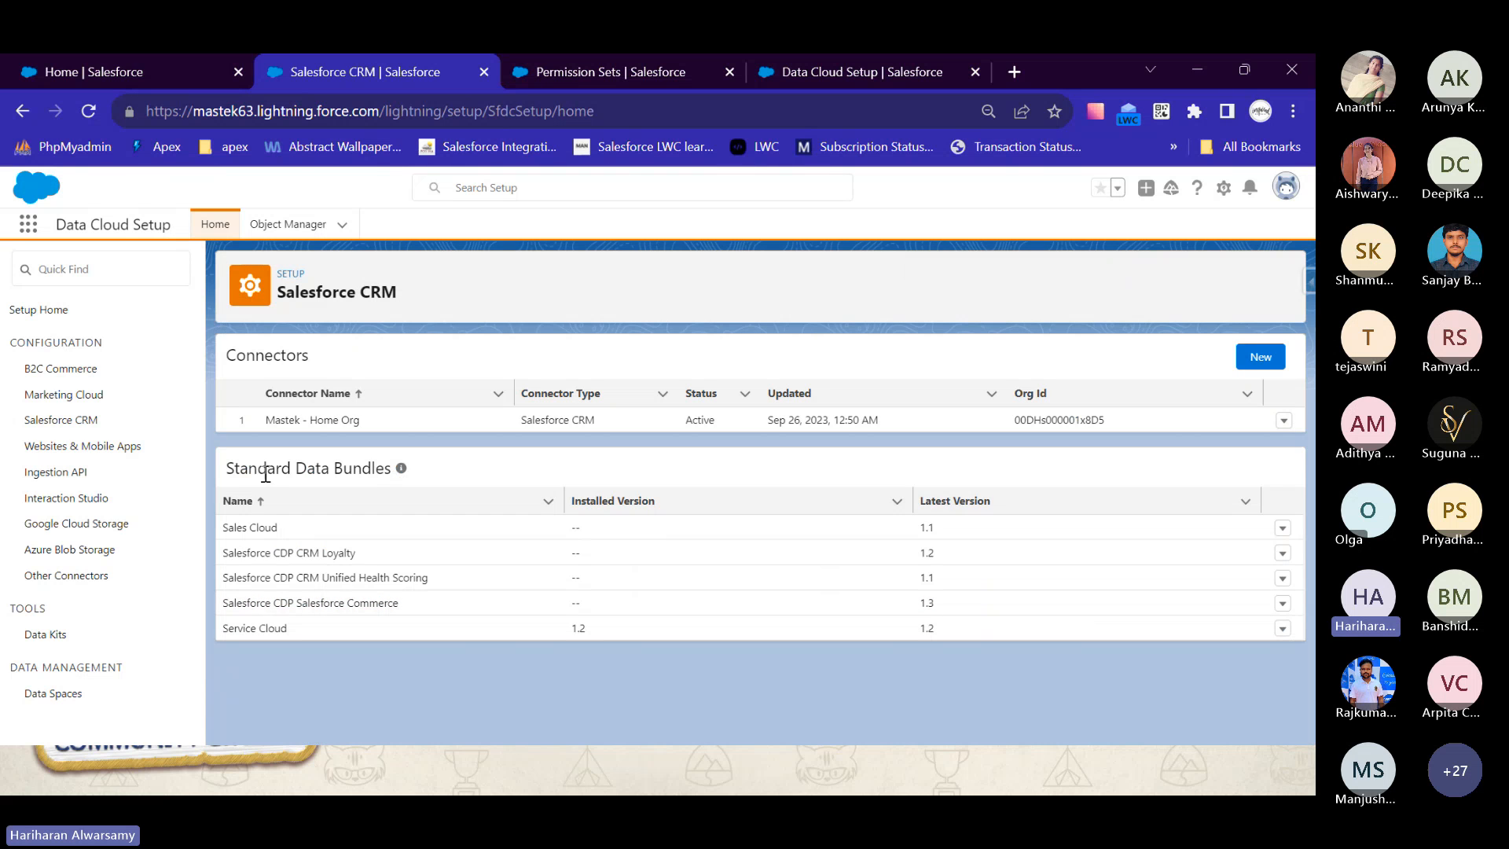
- Examine the Standard Data Bundles list and the actions available for the Service Cloud bundle
left_click_drag(240, 472, 359, 485)
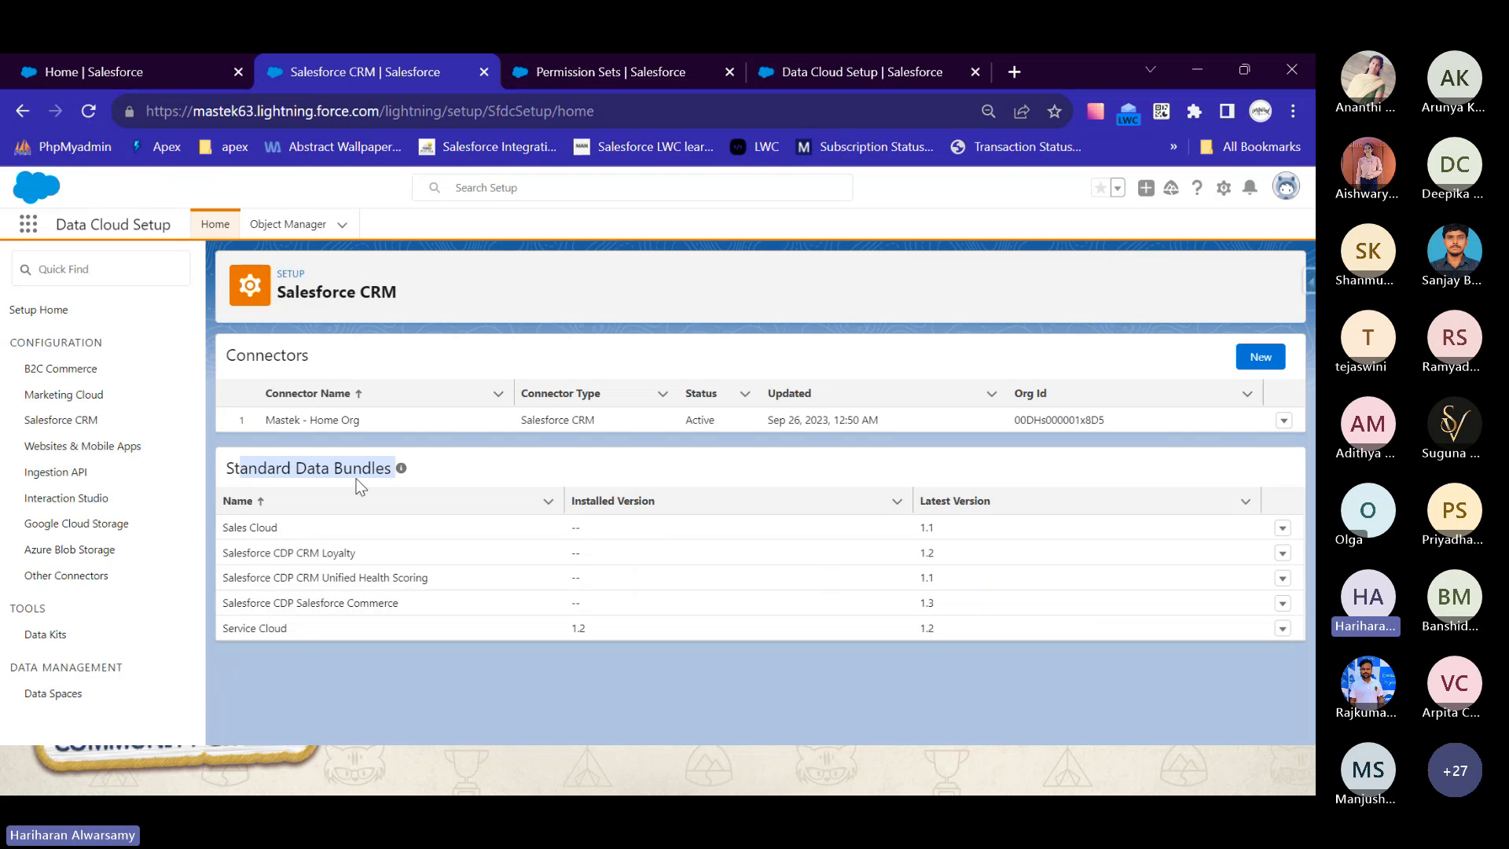
left_click(422, 532)
left_click(410, 533)
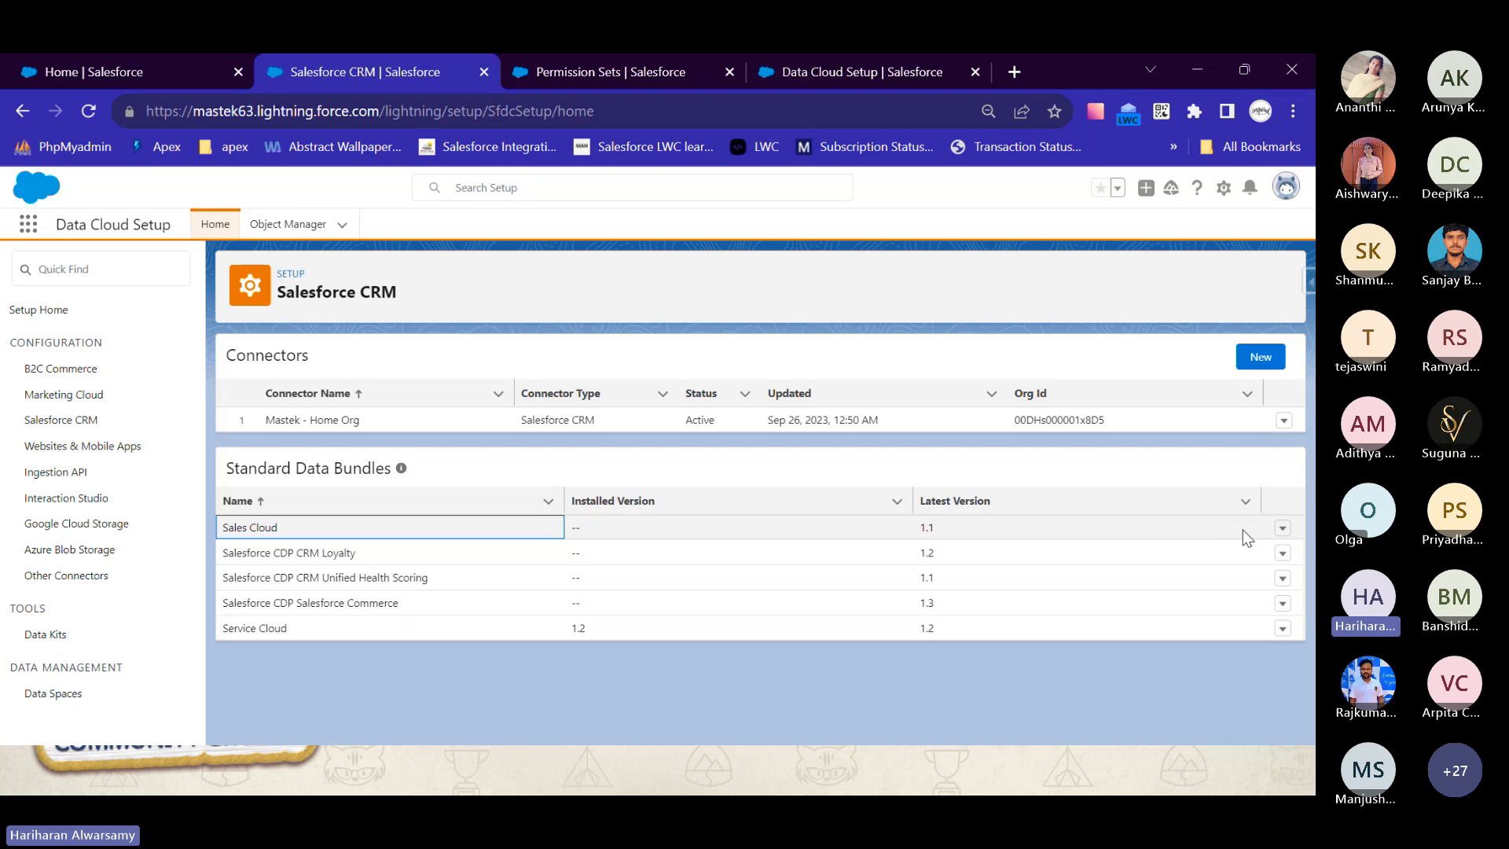
left_click(1283, 629)
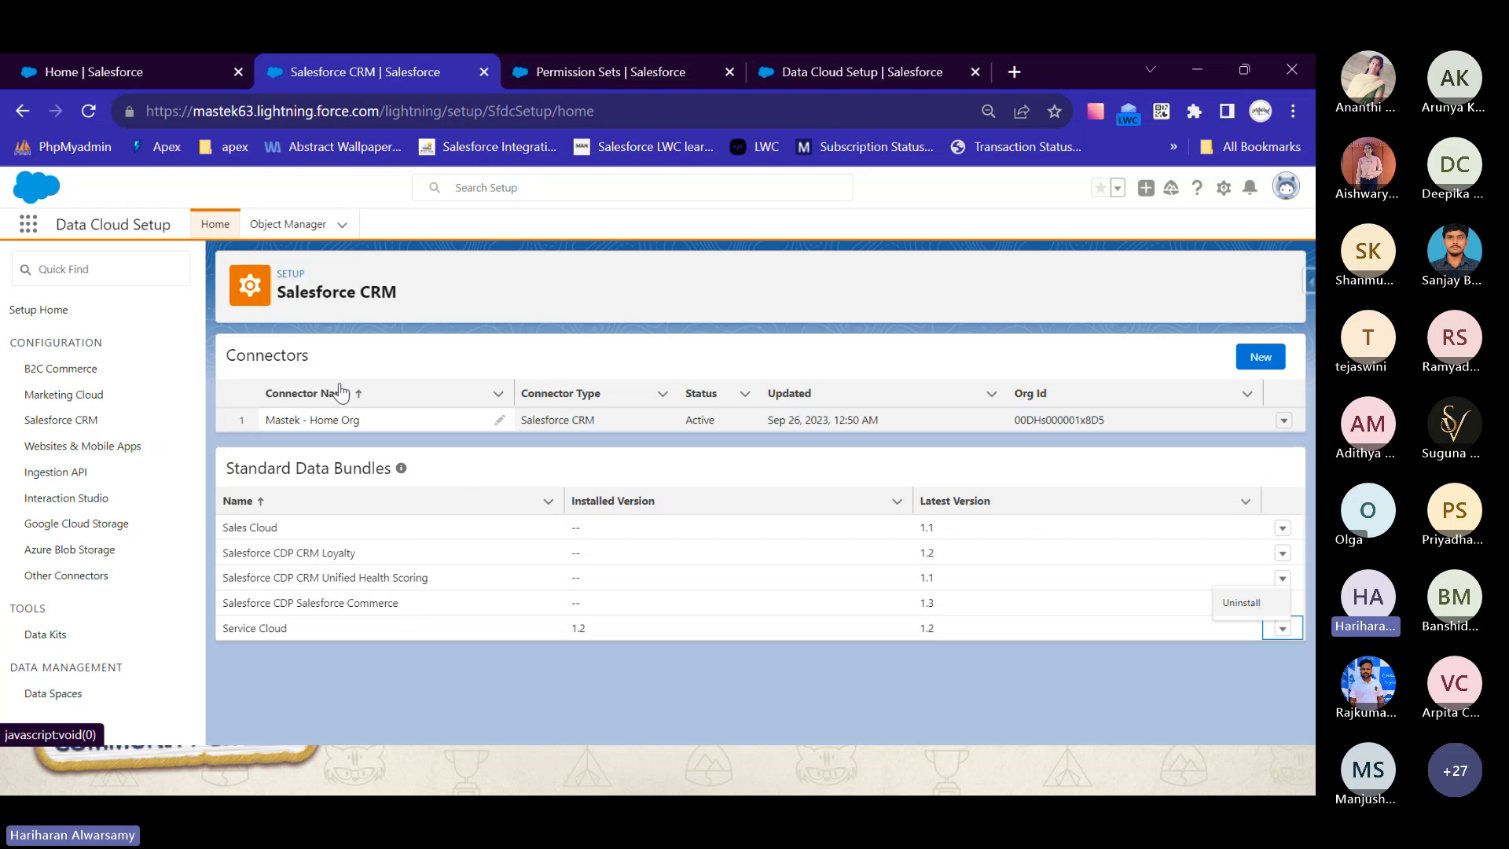
- Start a new data stream from the Data Streams list using Salesforce CRM as the source
left_click(87, 74)
left_click(231, 232)
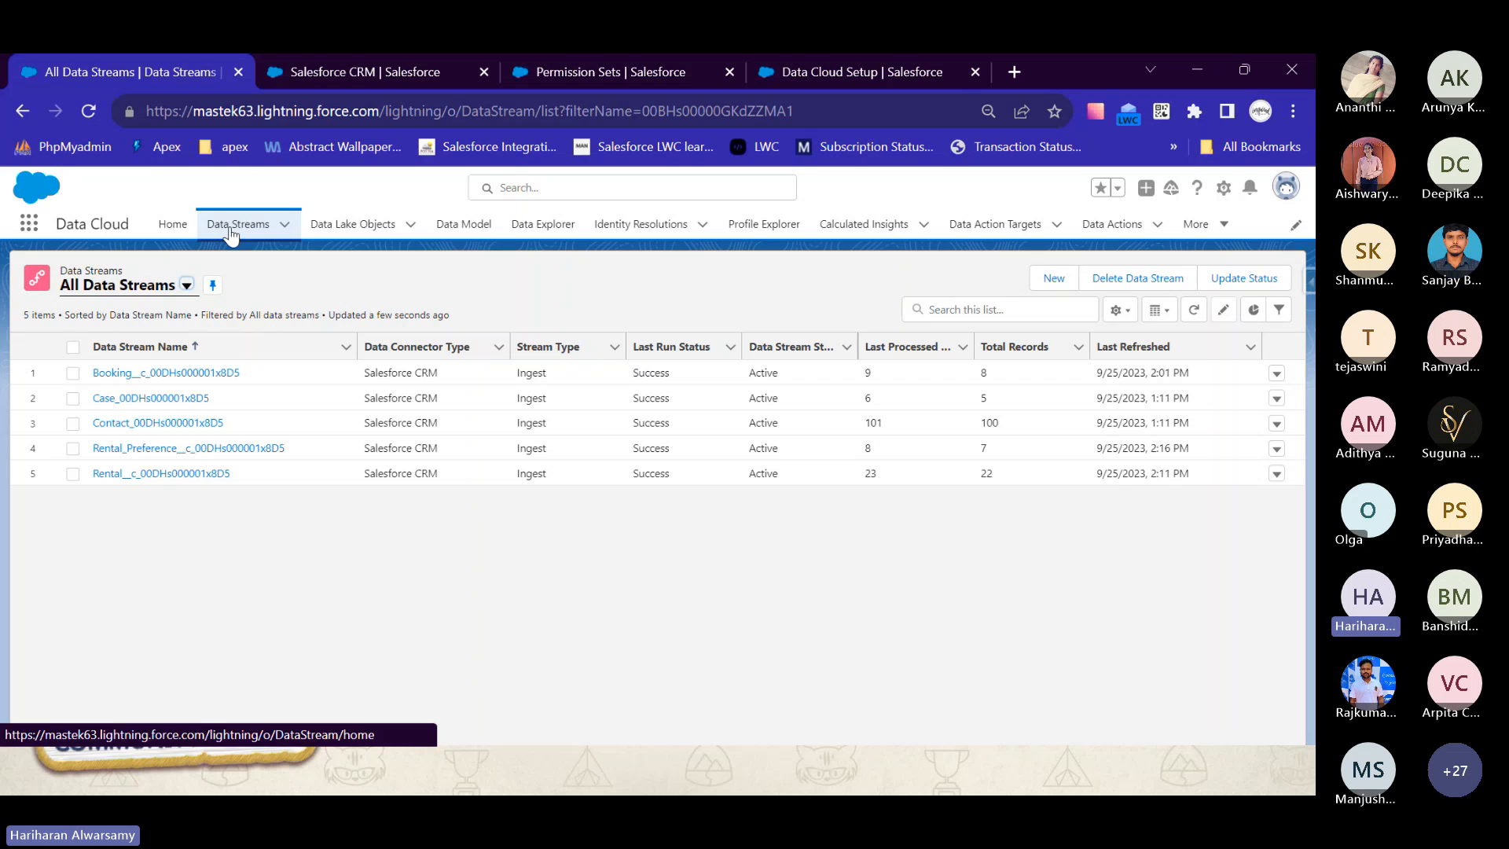
left_click(1053, 279)
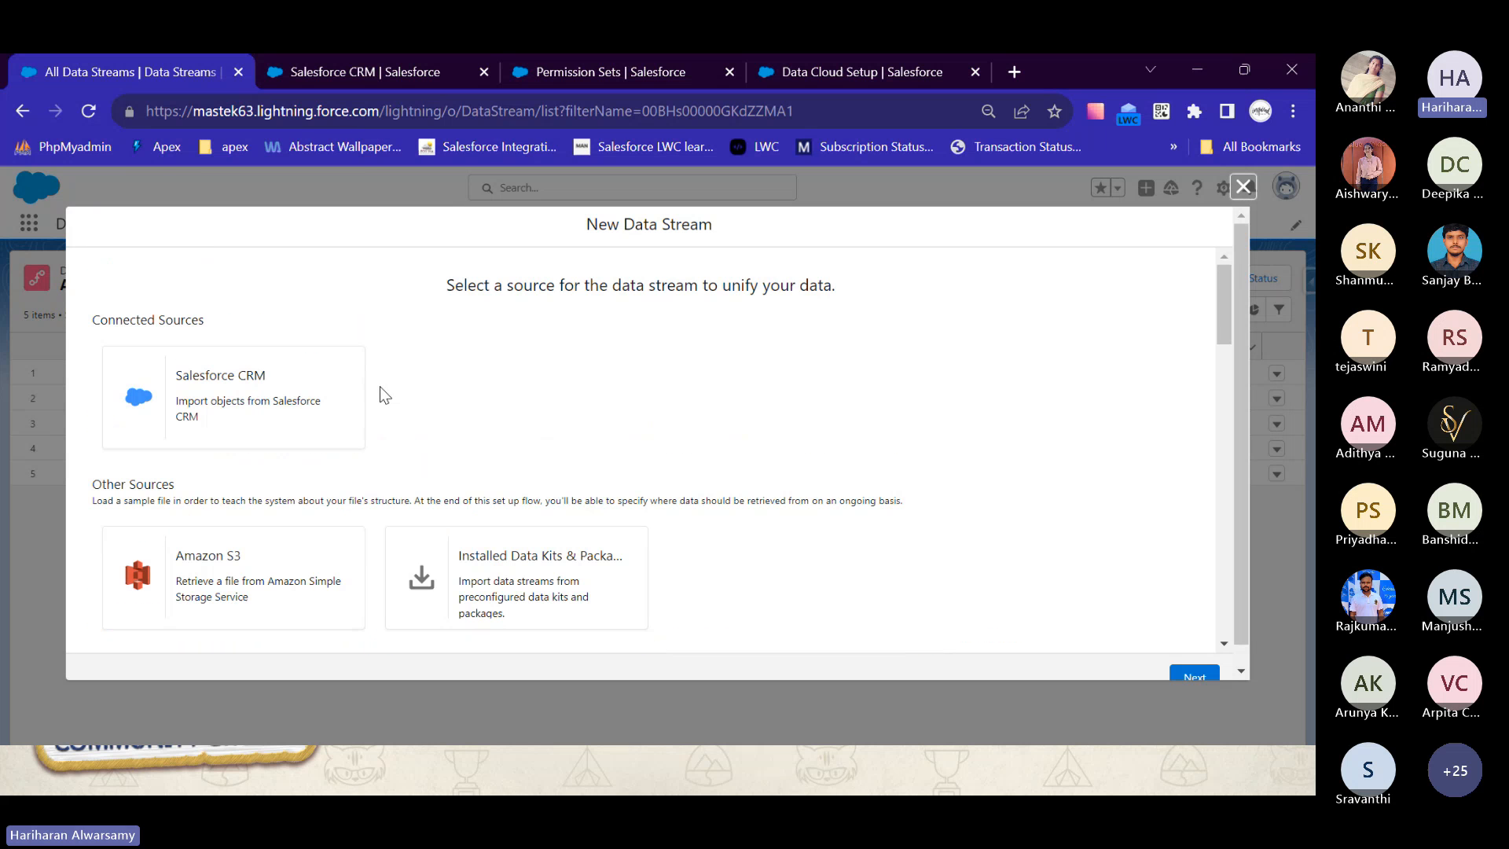
left_click(314, 393)
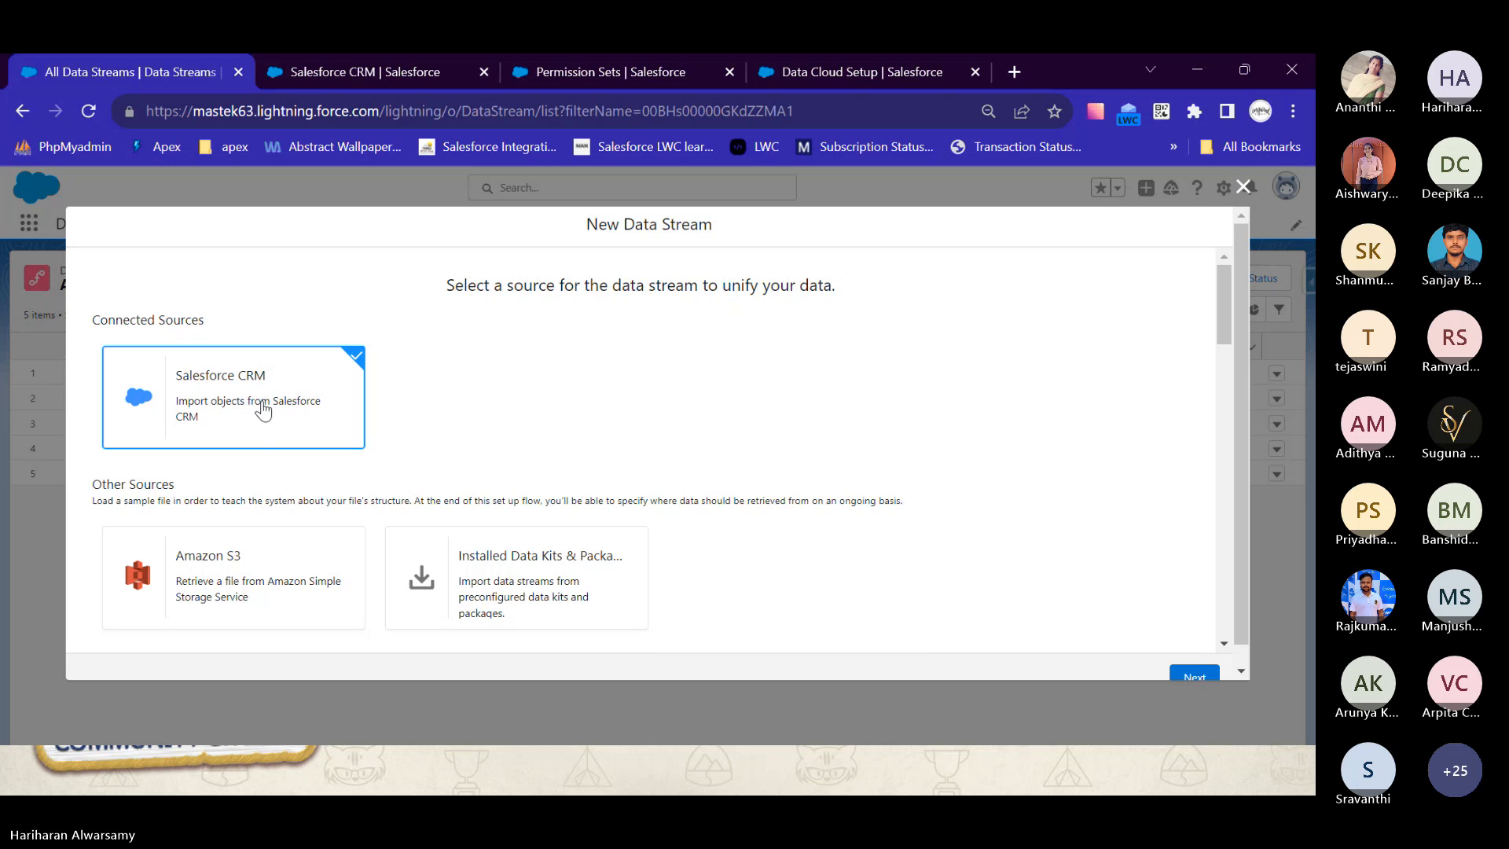
scroll(639, 447, "down", 1)
scroll(639, 447, "down", 5)
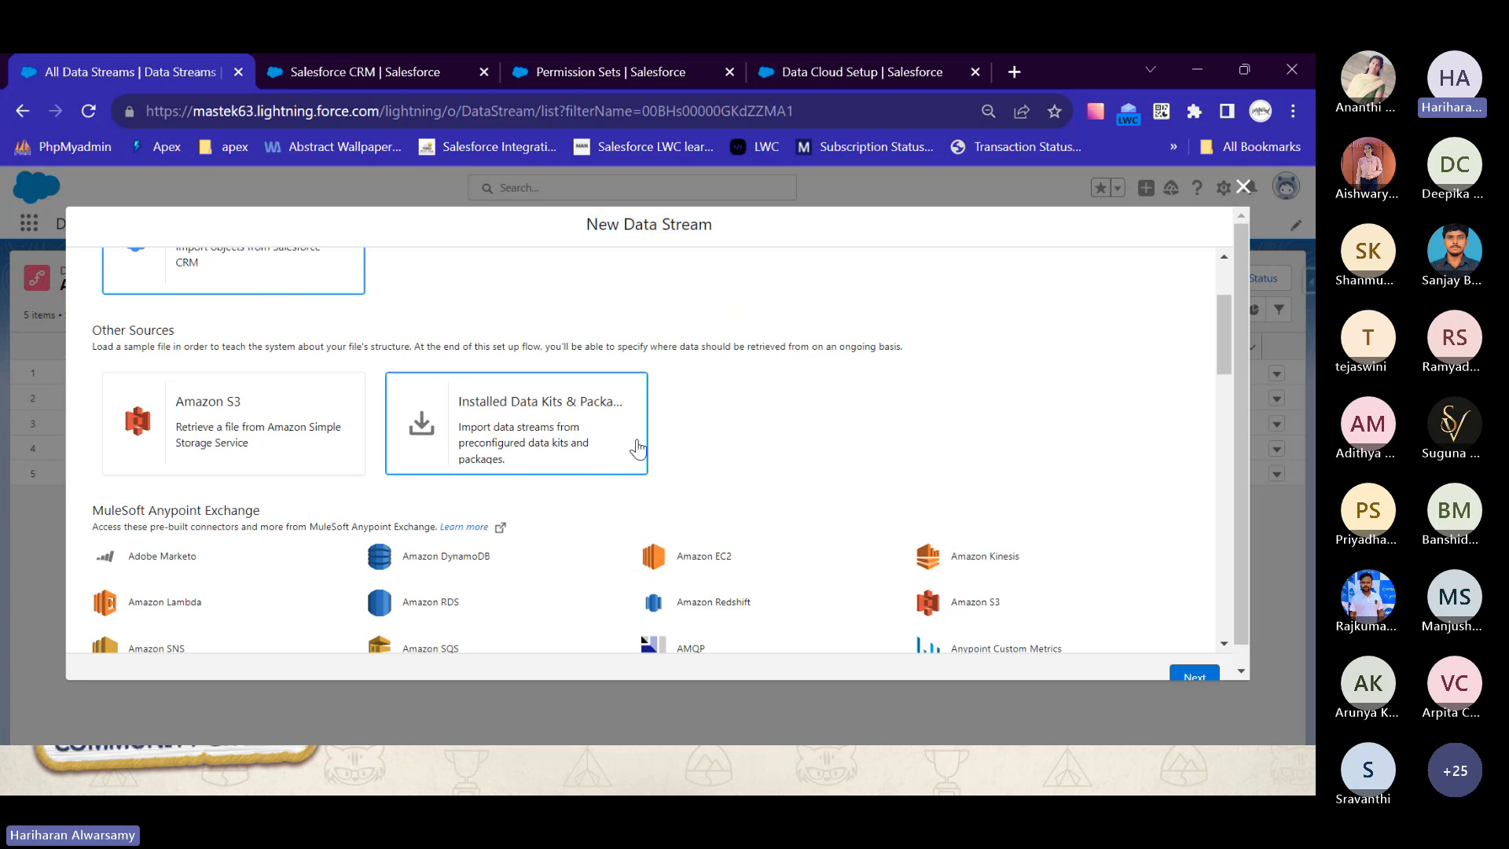
left_click(1207, 679)
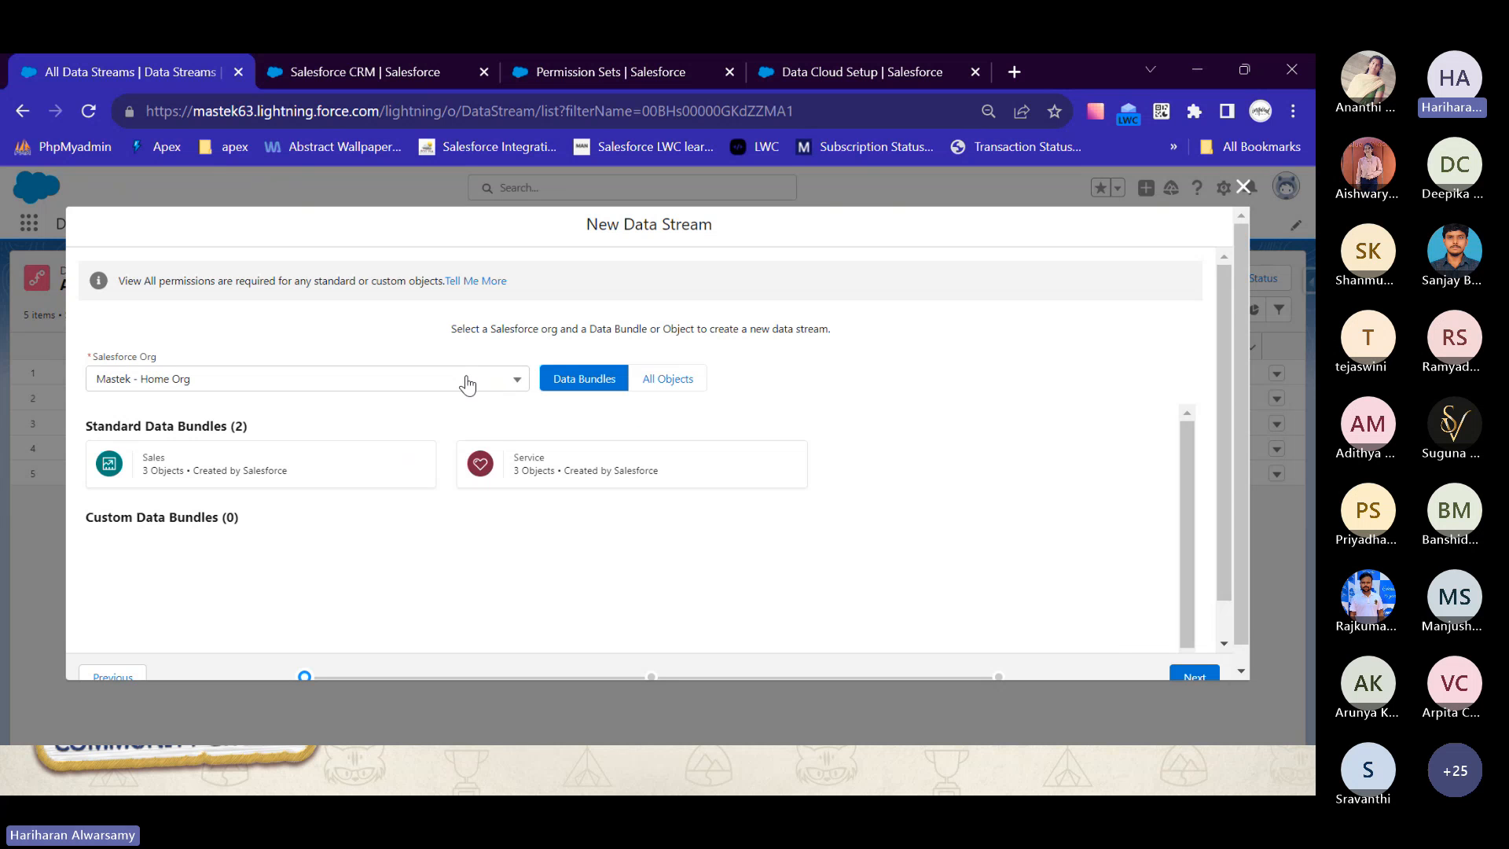
- Choose the Service standard data bundle from Mastek - Home Org and proceed to its field selection
left_click(467, 384)
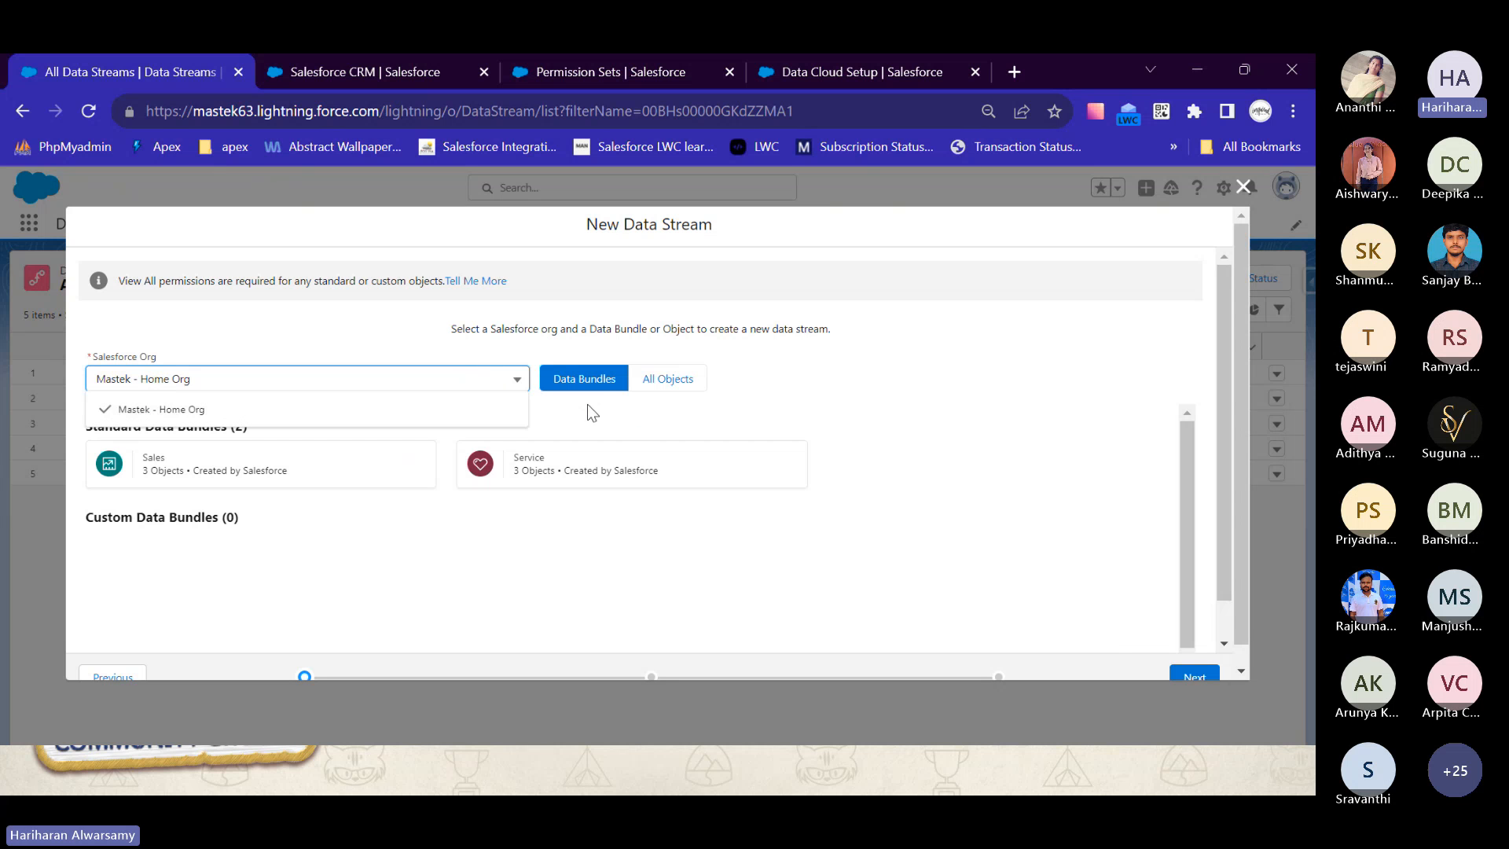
left_click(608, 418)
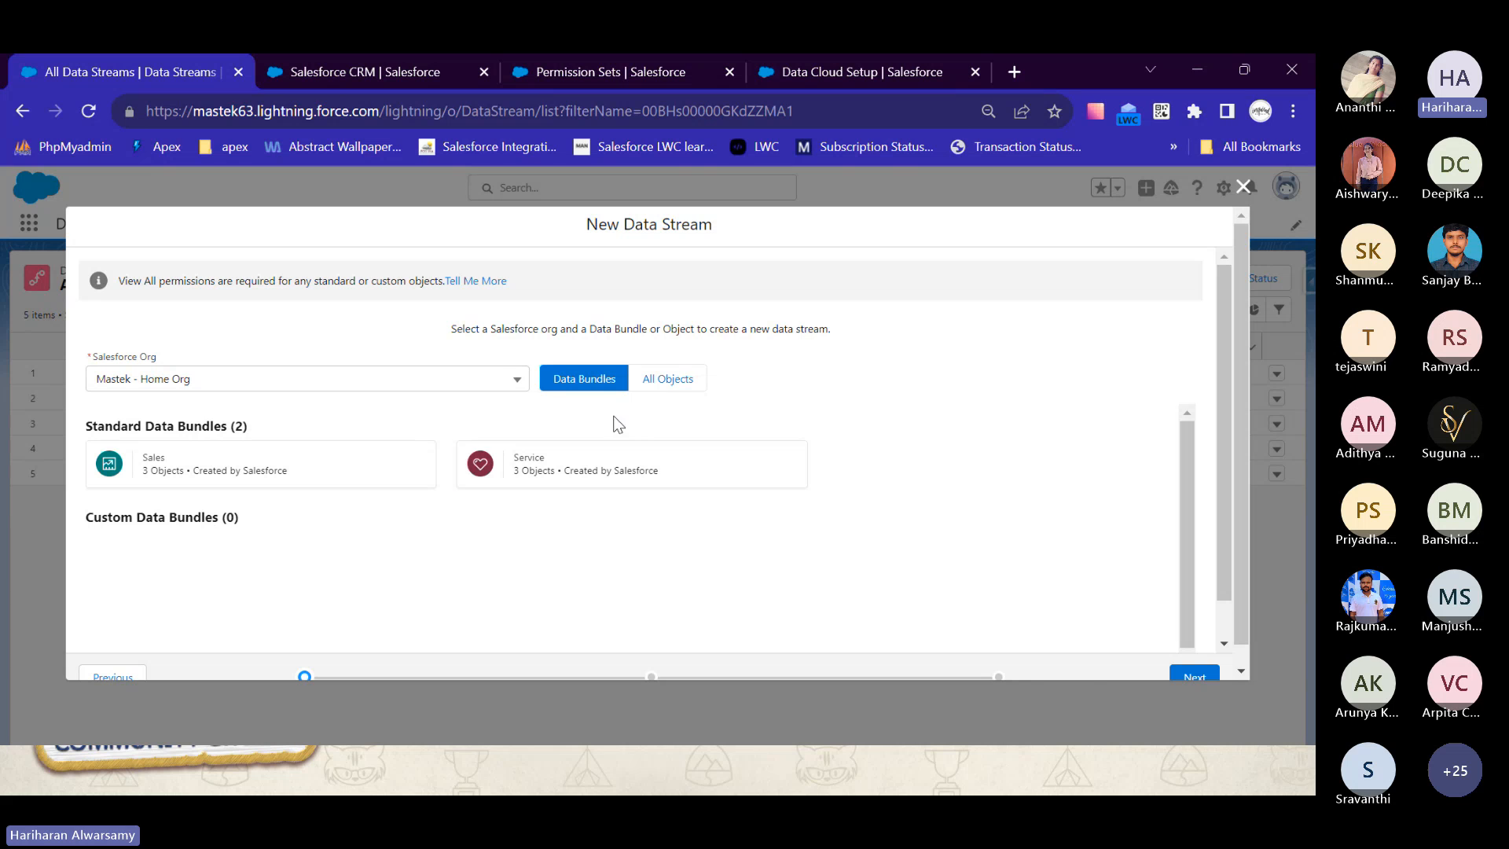
left_click(566, 483)
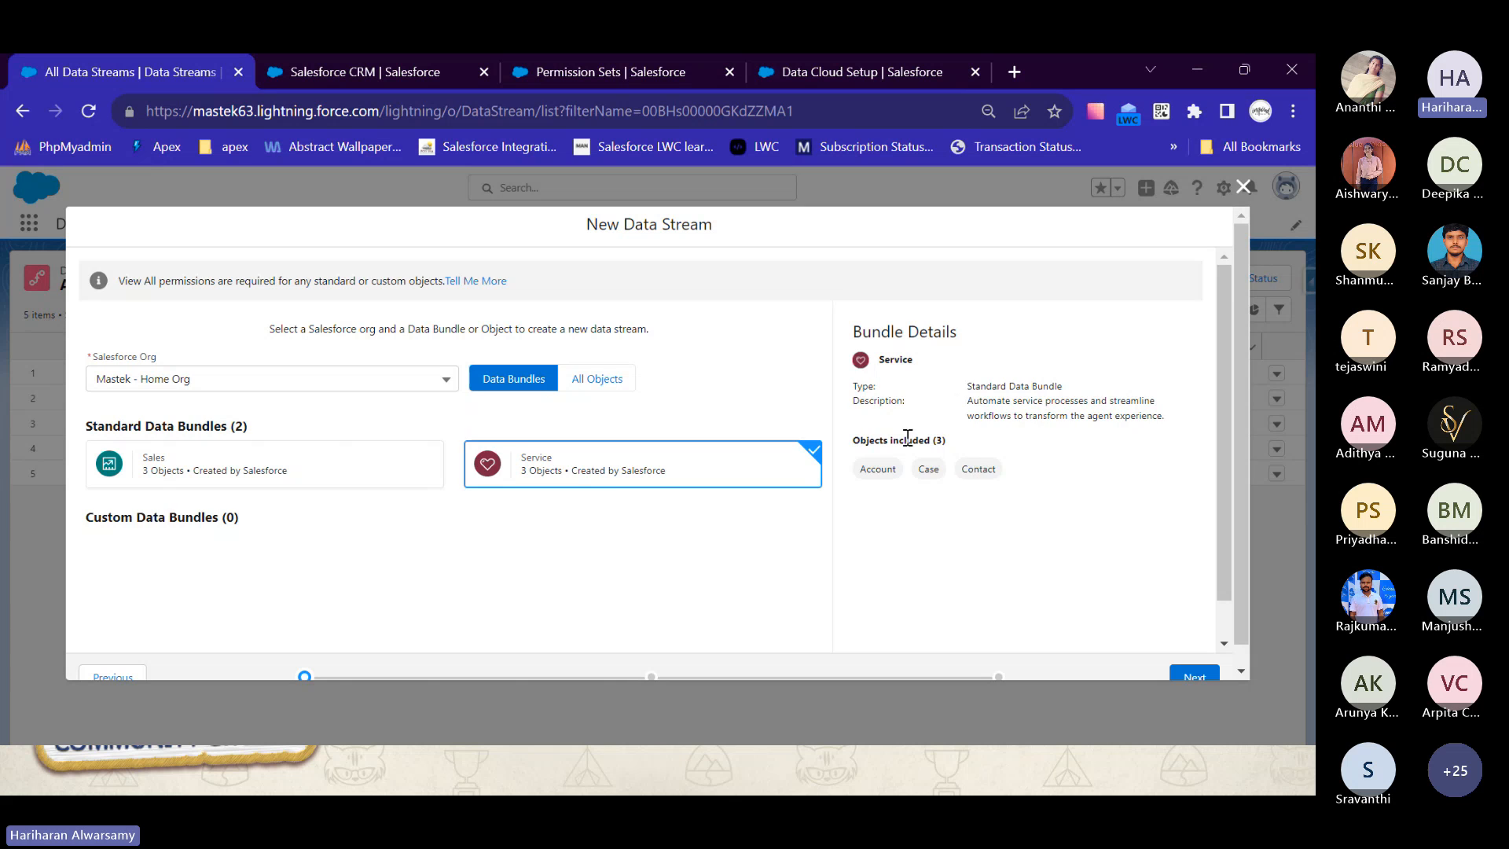
scroll(1114, 611, "down", 1)
left_click(1192, 675)
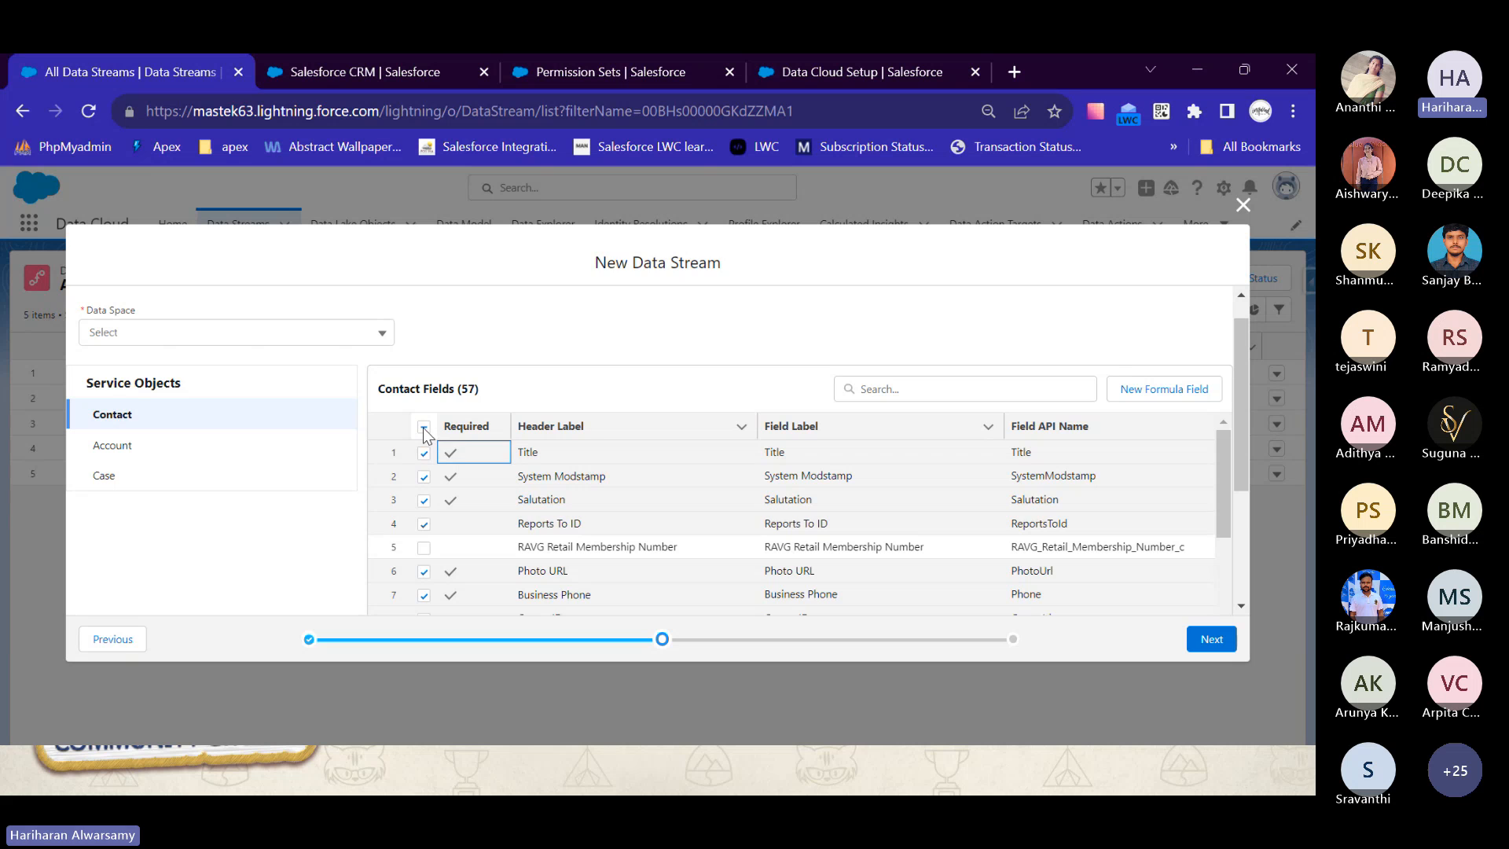
- Deselect all optional Contact fields for the new data stream and look through the field list
left_click(424, 429)
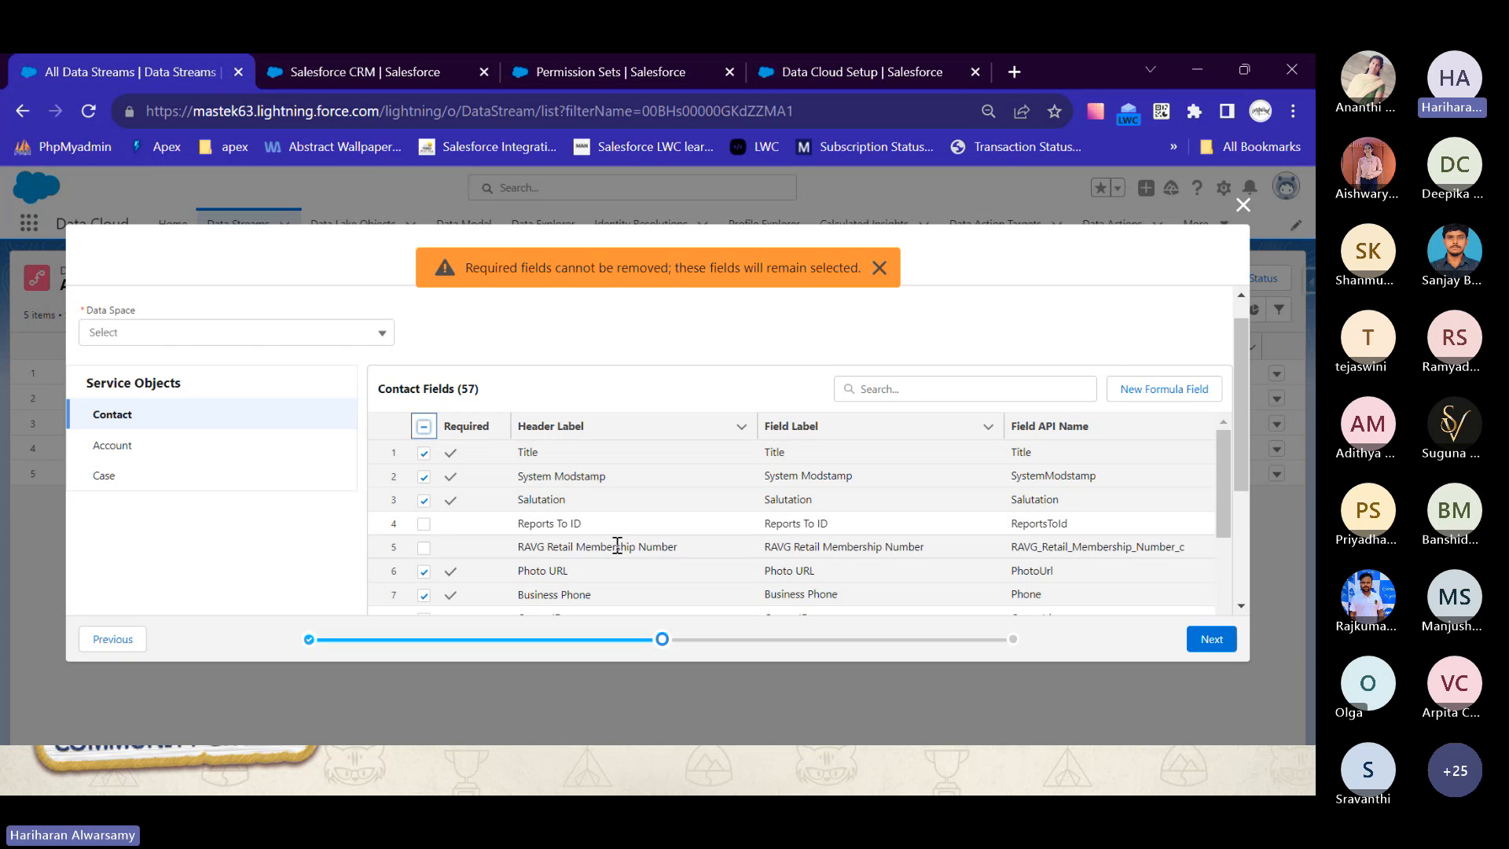
scroll(632, 550, "down", 3)
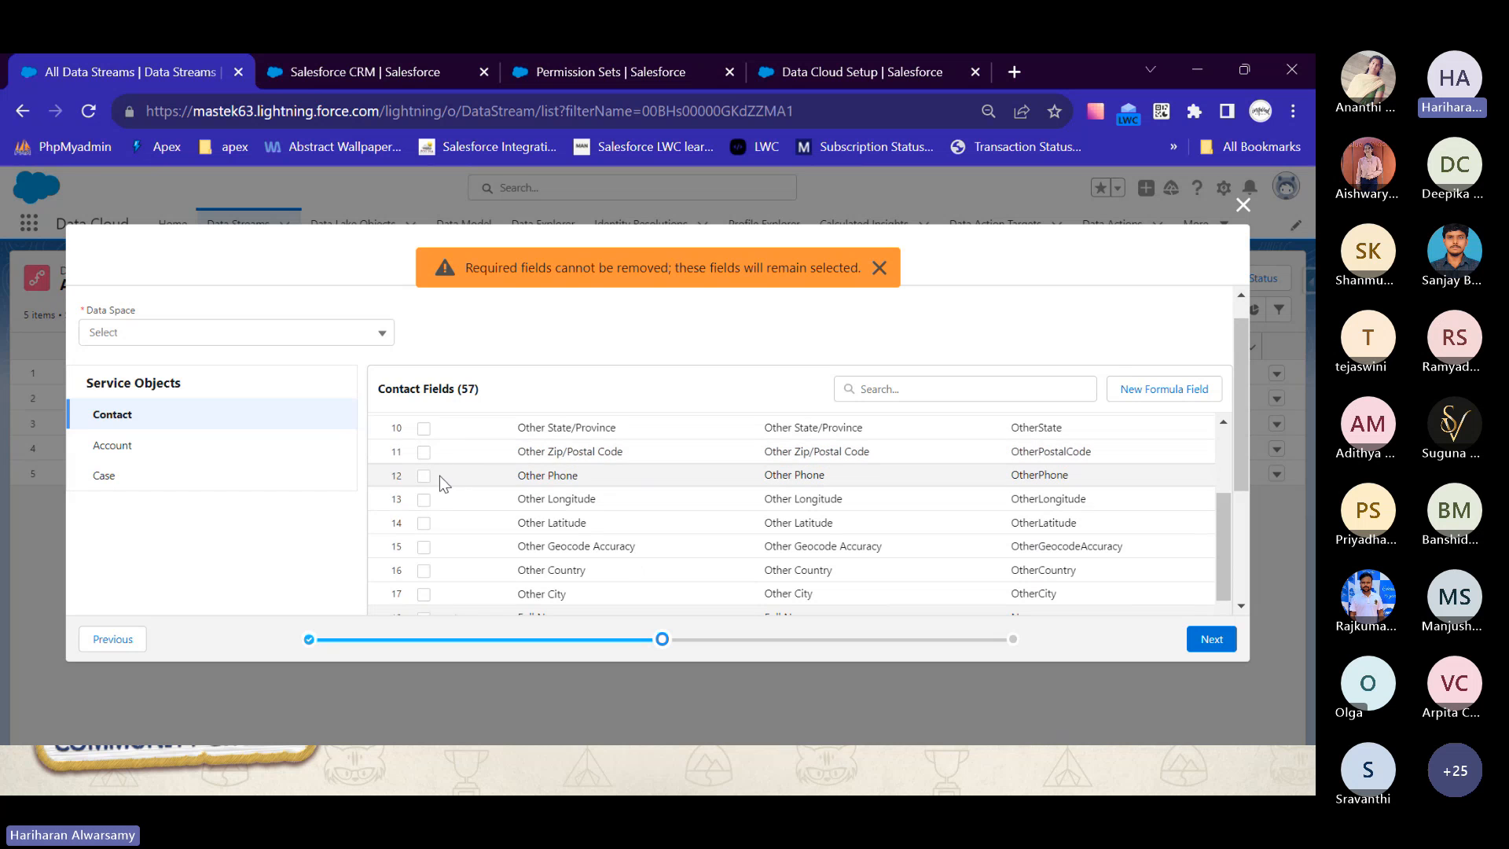
scroll(434, 477, "up", 3)
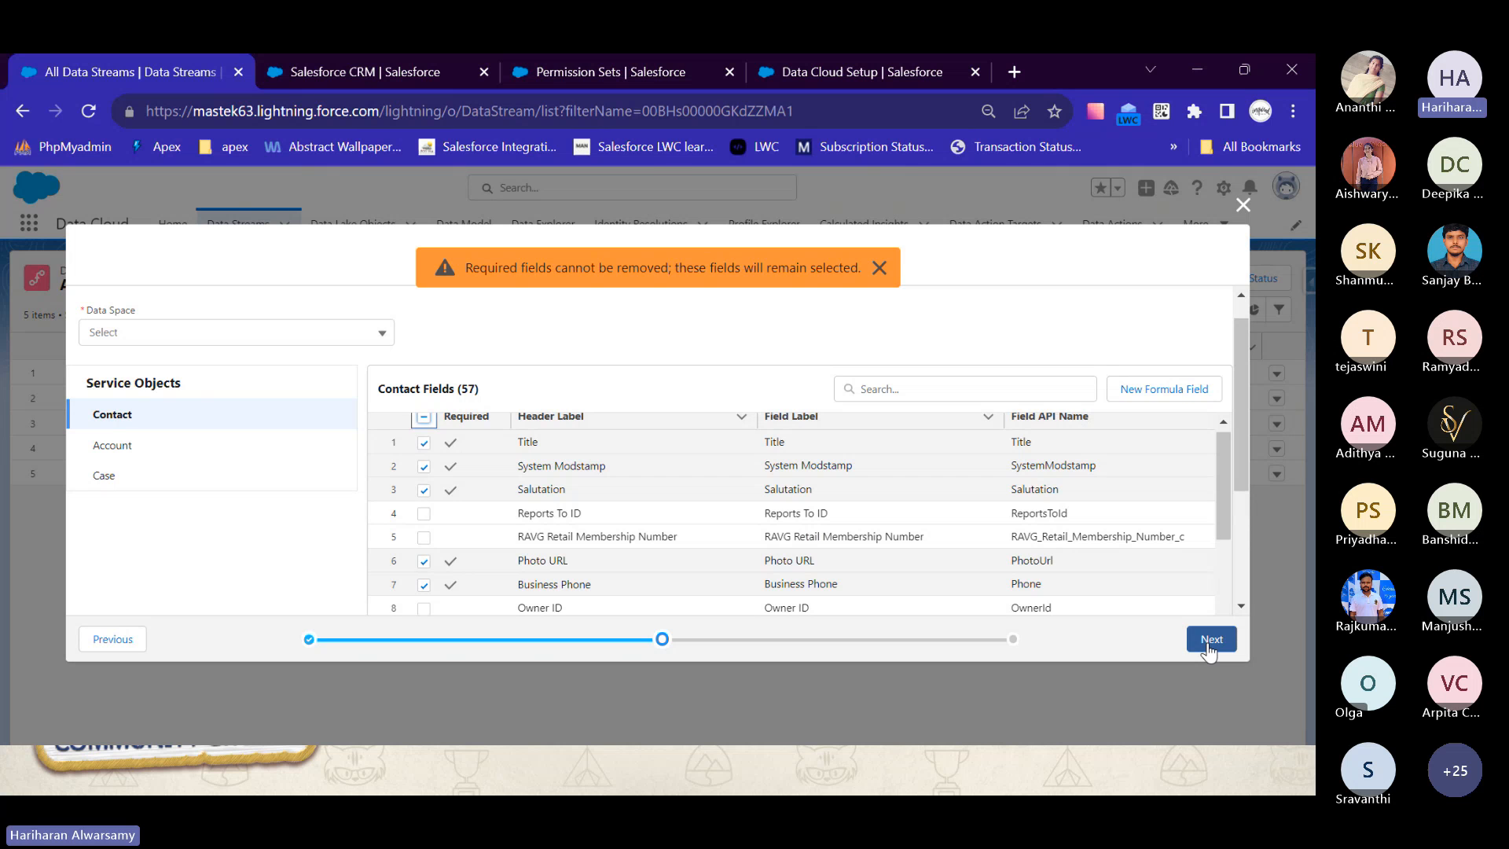
- Discard the new data stream setup without saving and dismiss the required-fields warning
left_click(1252, 212)
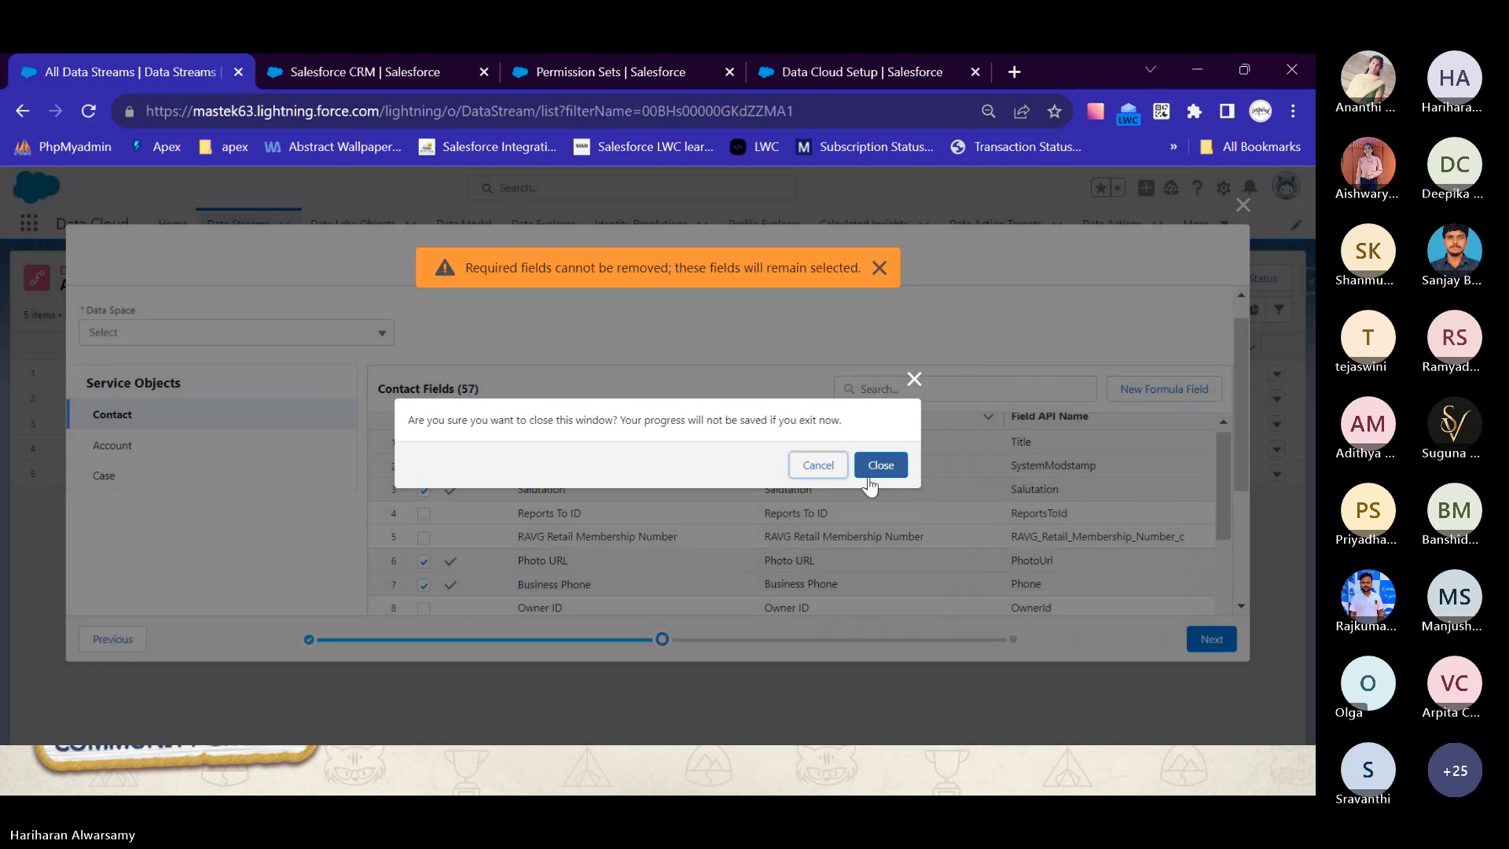
left_click(902, 475)
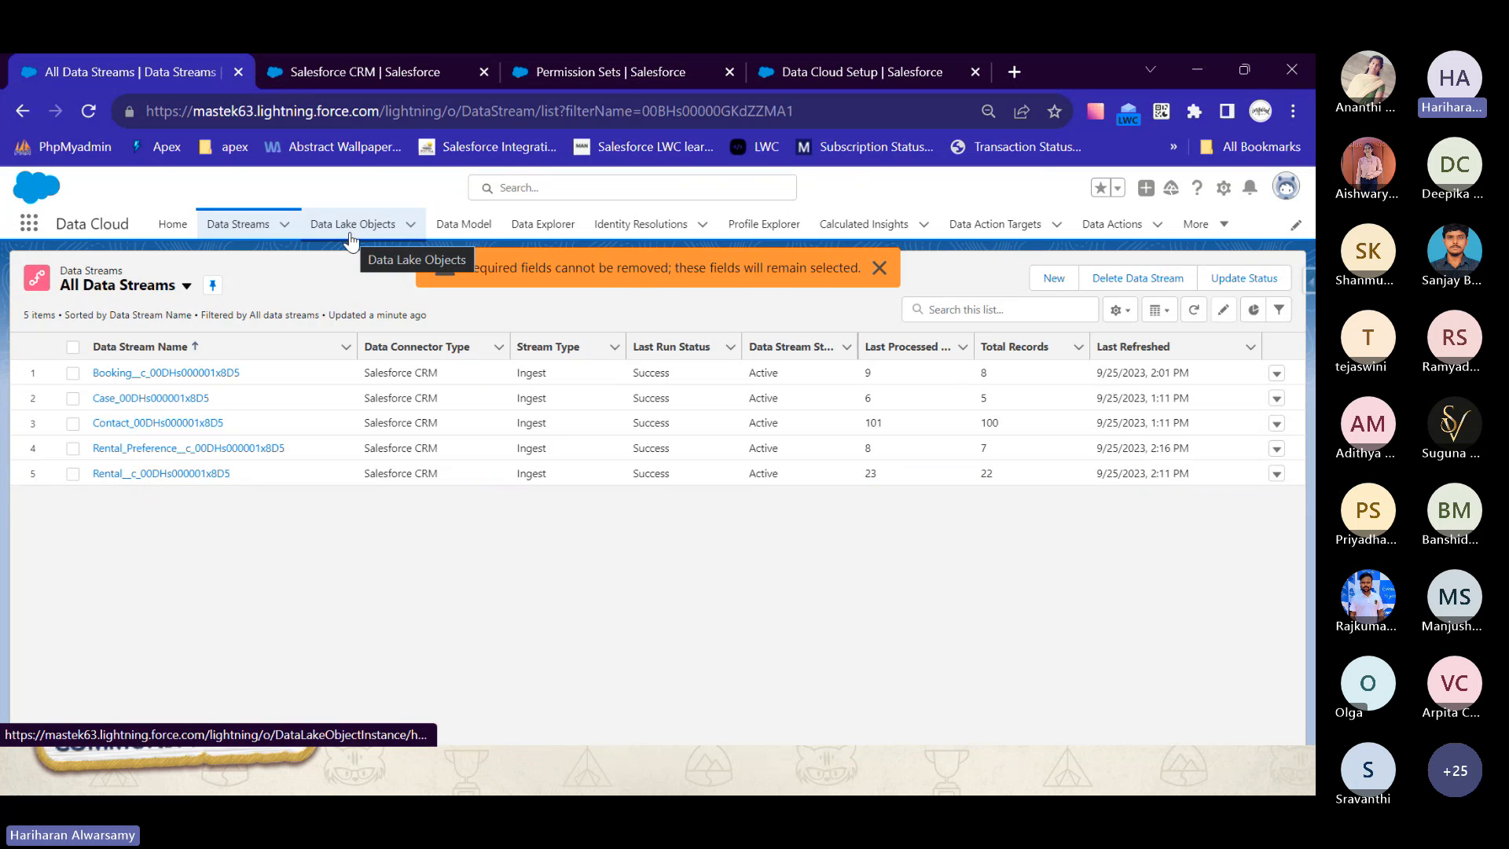
left_click(879, 268)
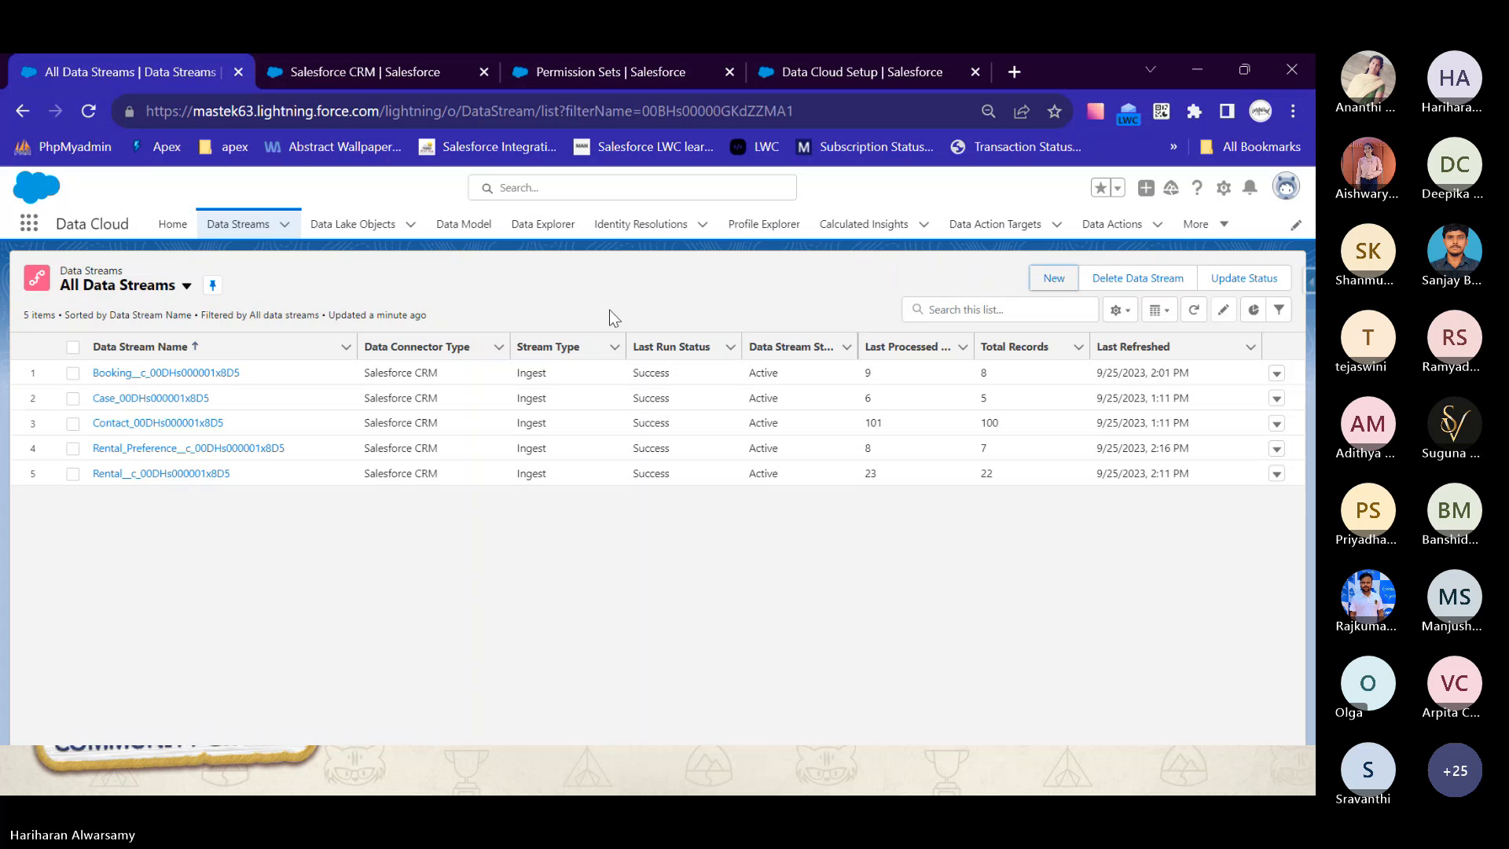
- Open the Case data lake object and review its definition, field list and data types
left_click(355, 228)
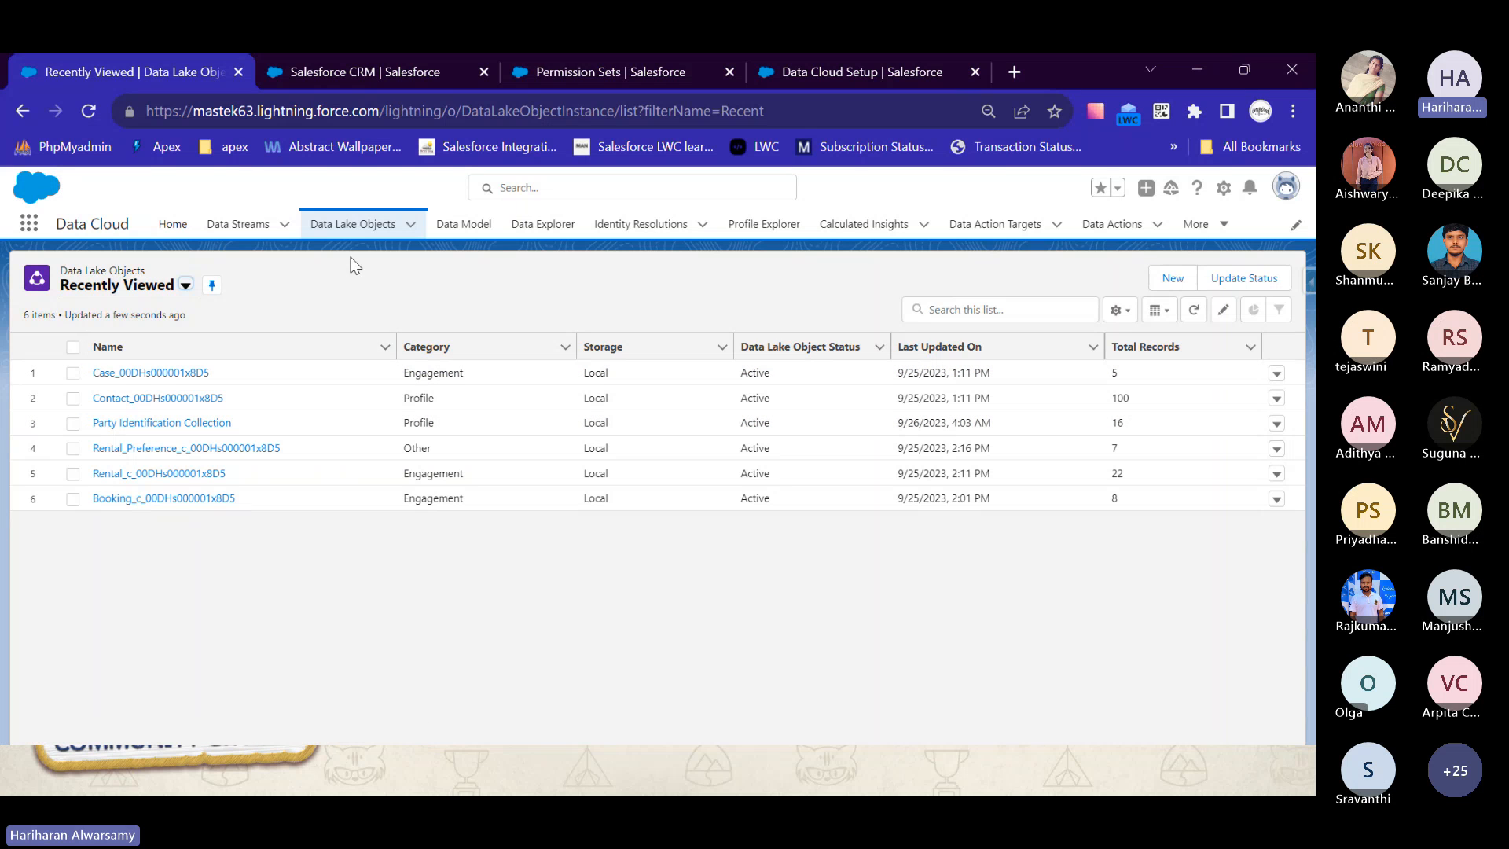
left_click(149, 372)
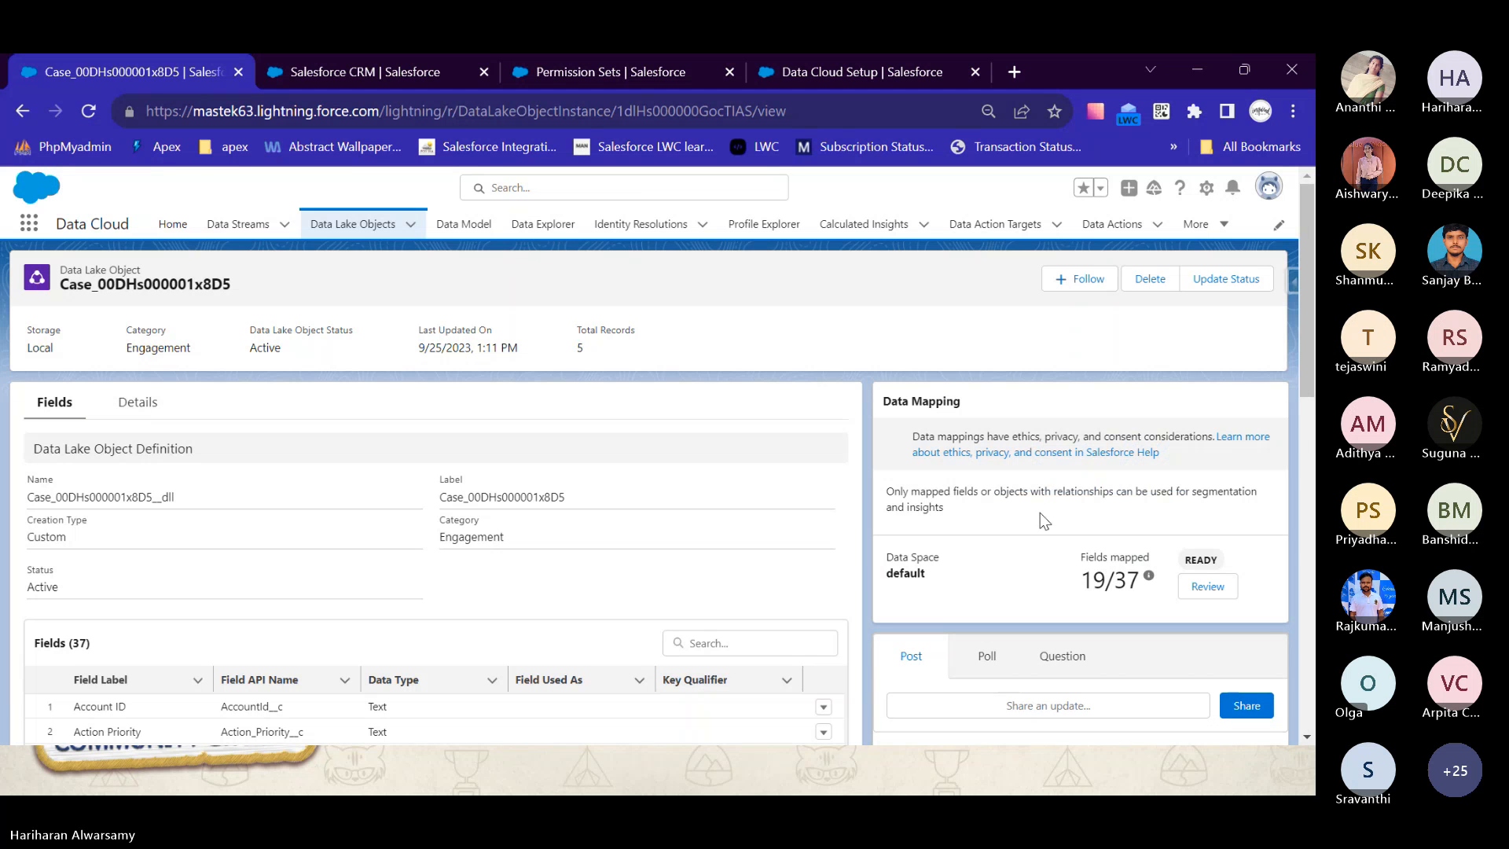
scroll(1026, 555, "down", 4)
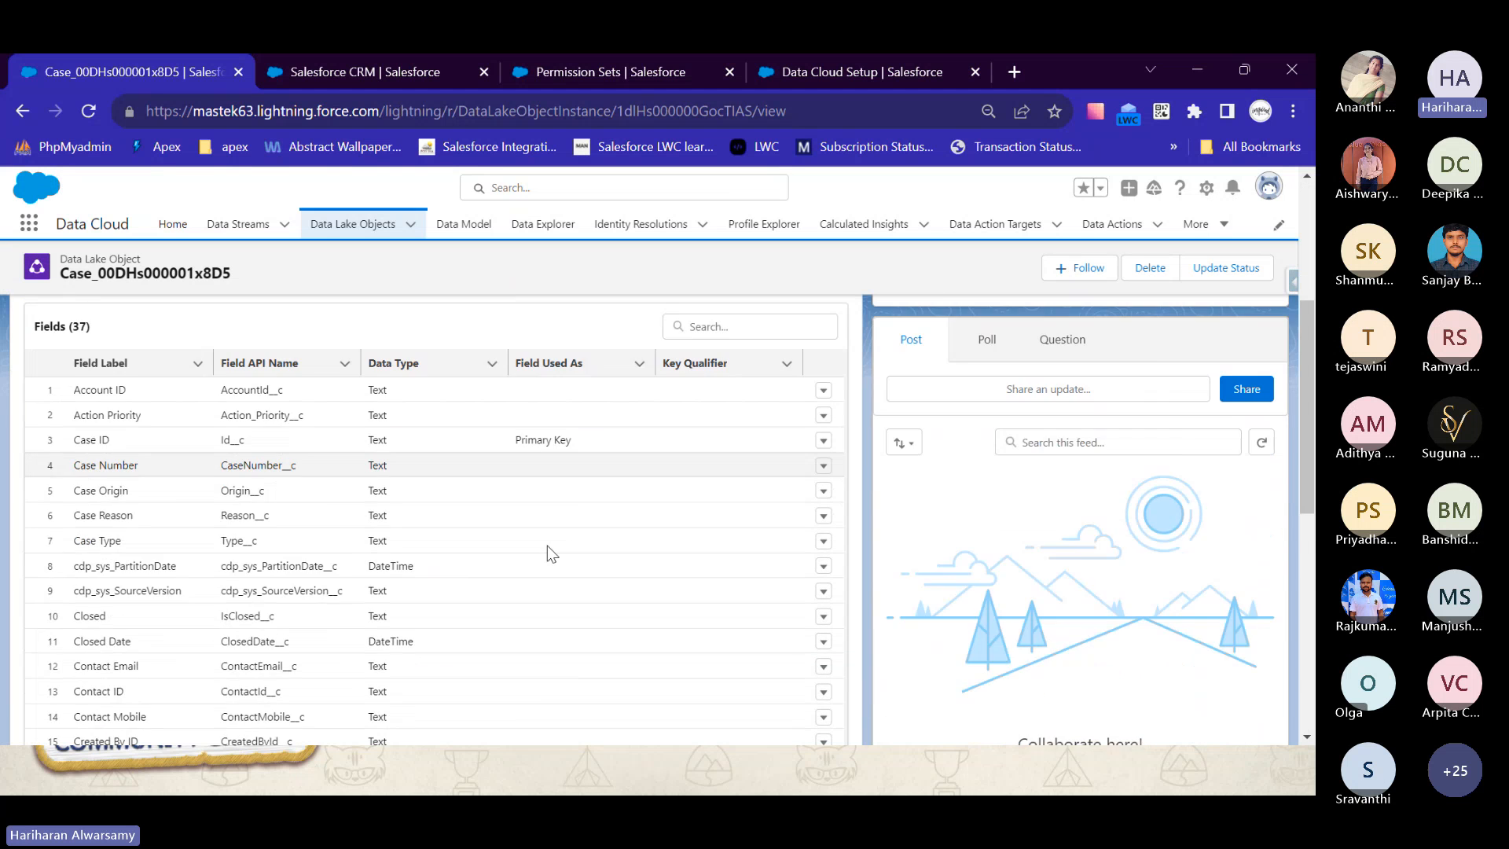
scroll(547, 554, "down", 1)
scroll(547, 554, "up", 4)
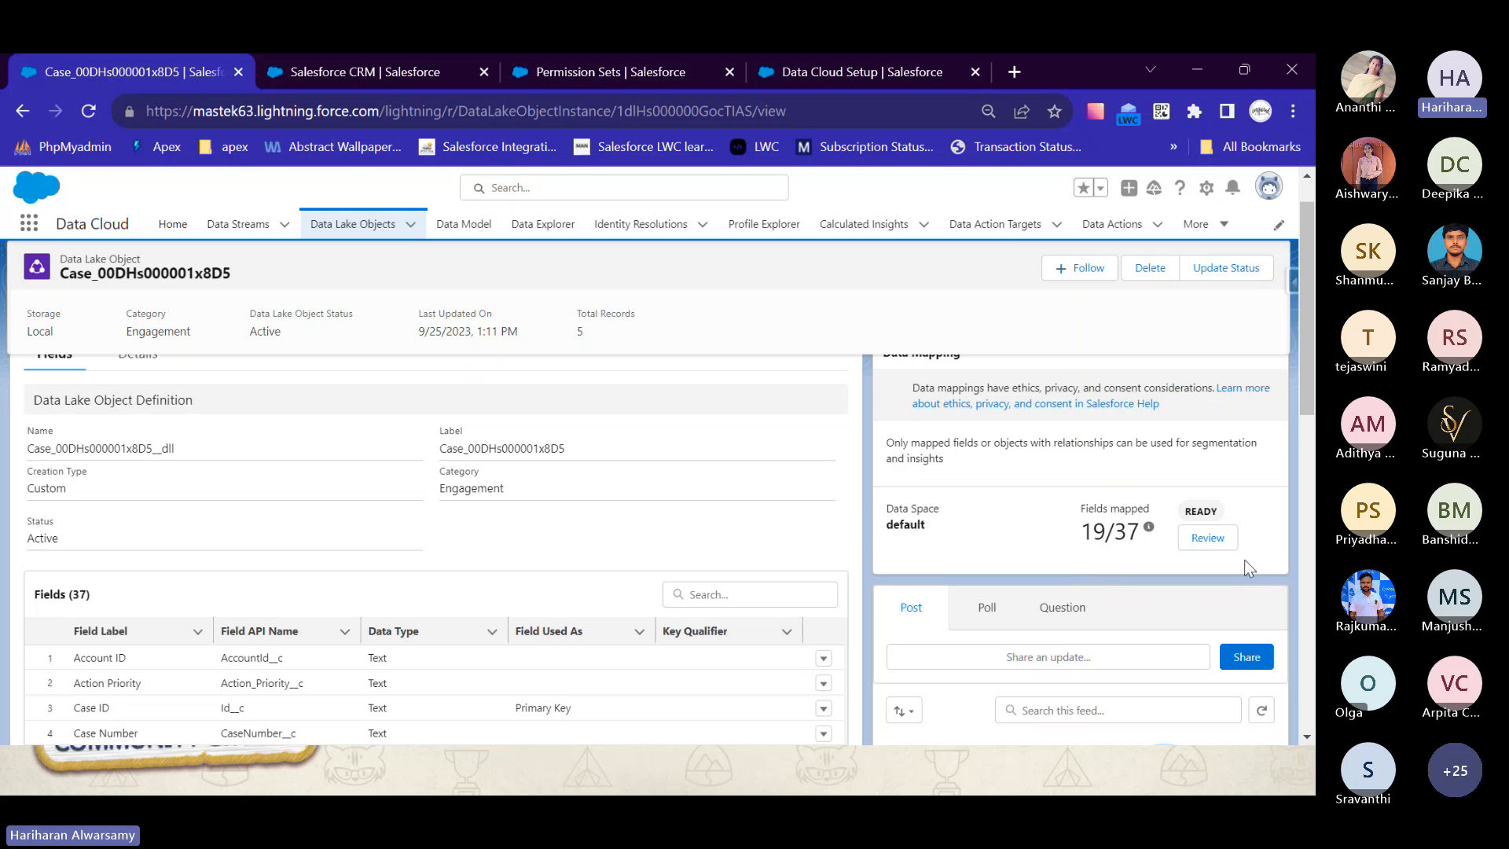
- Review how the Case data lake object's fields map to the Case data model entity, closing the mappings without changes
left_click(1206, 537)
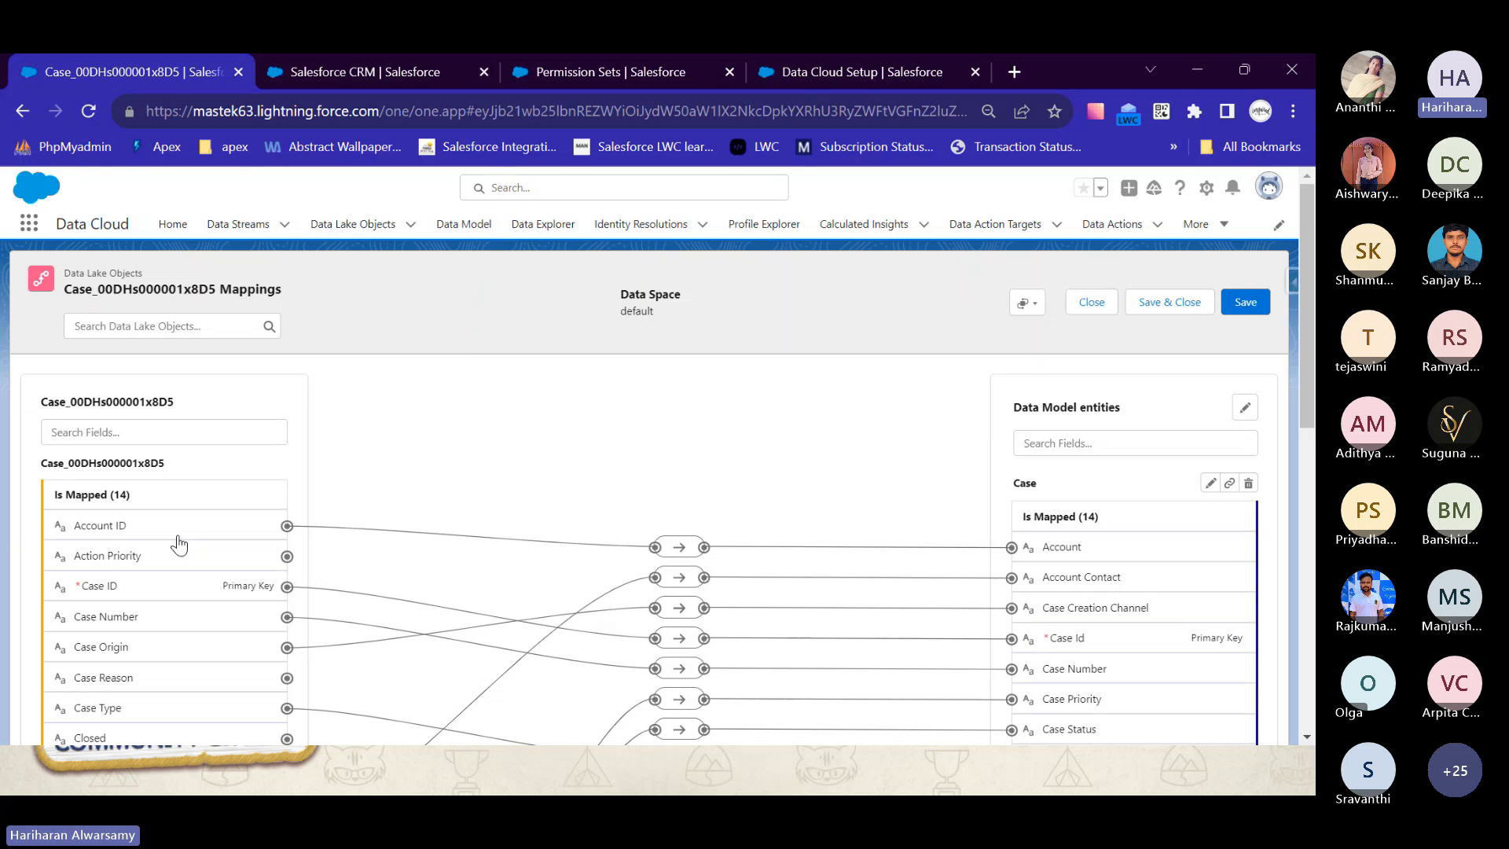
scroll(179, 542, "down", 1)
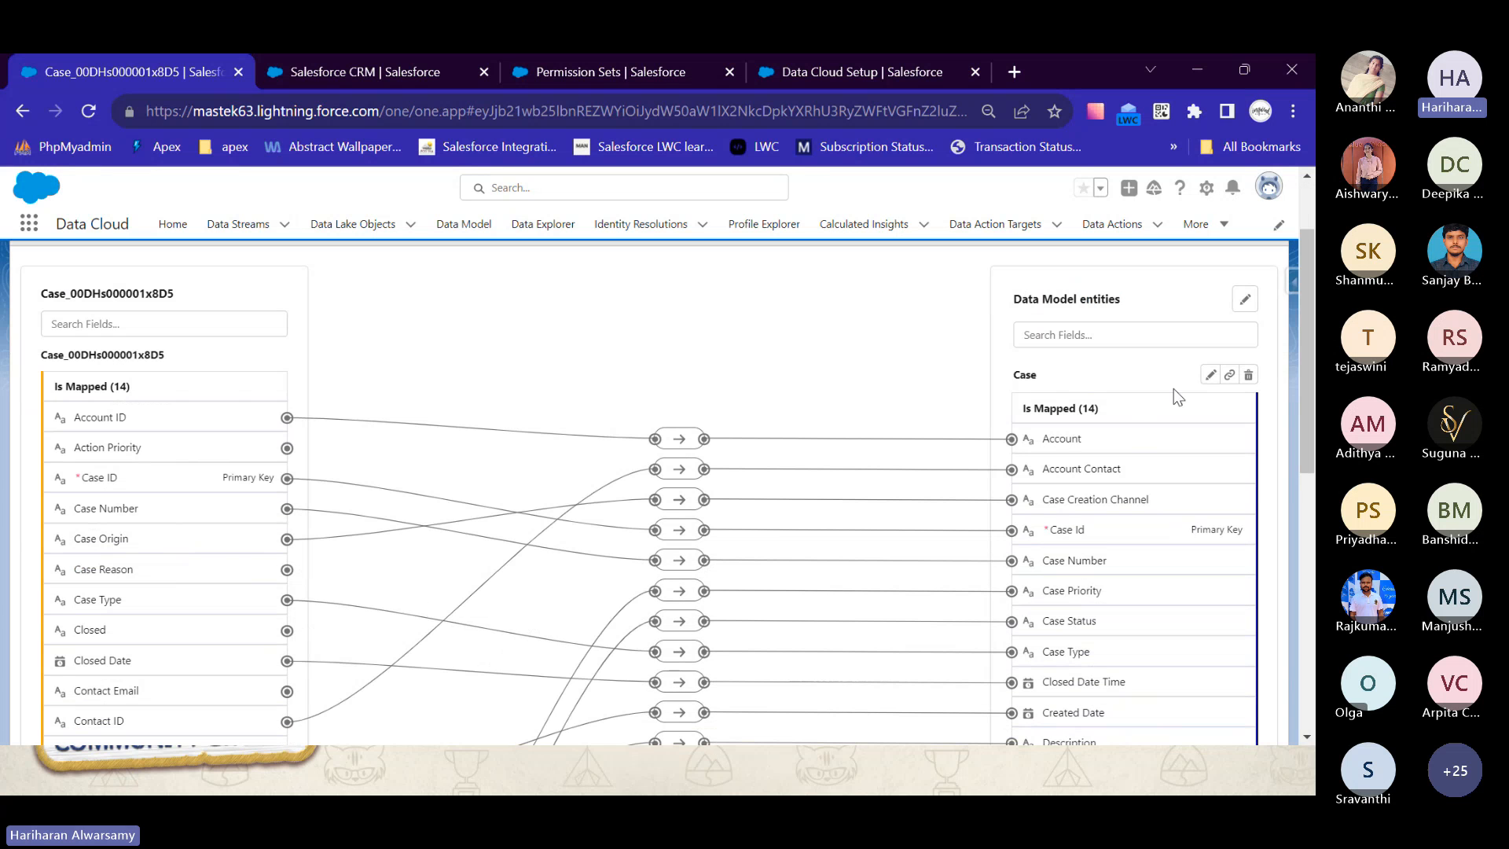
scroll(1160, 589, "up", 1)
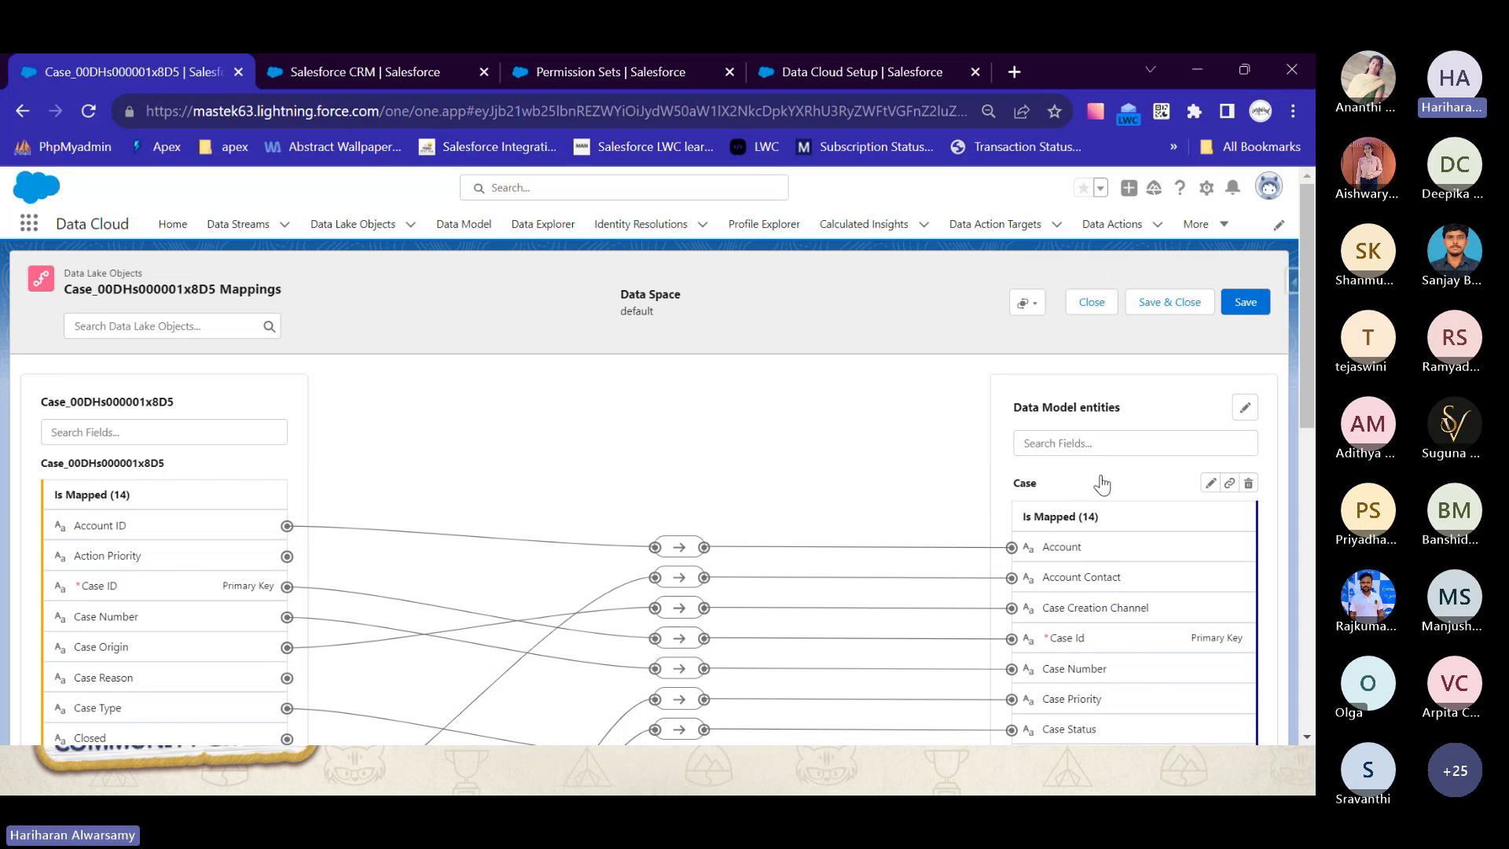
scroll(1104, 528, "down", 3)
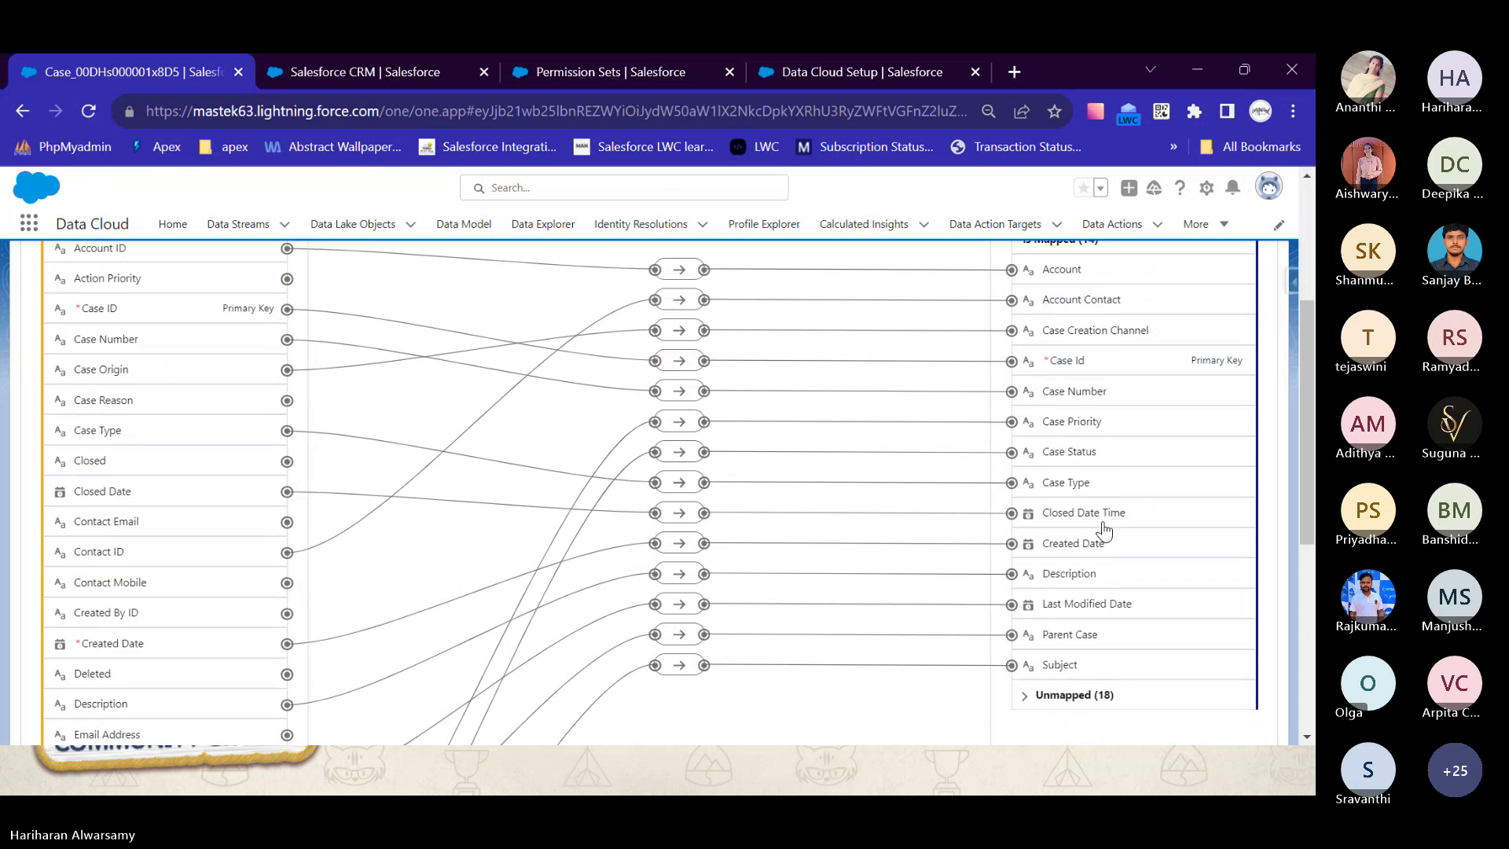
scroll(1101, 521, "down", 2)
scroll(1101, 521, "up", 5)
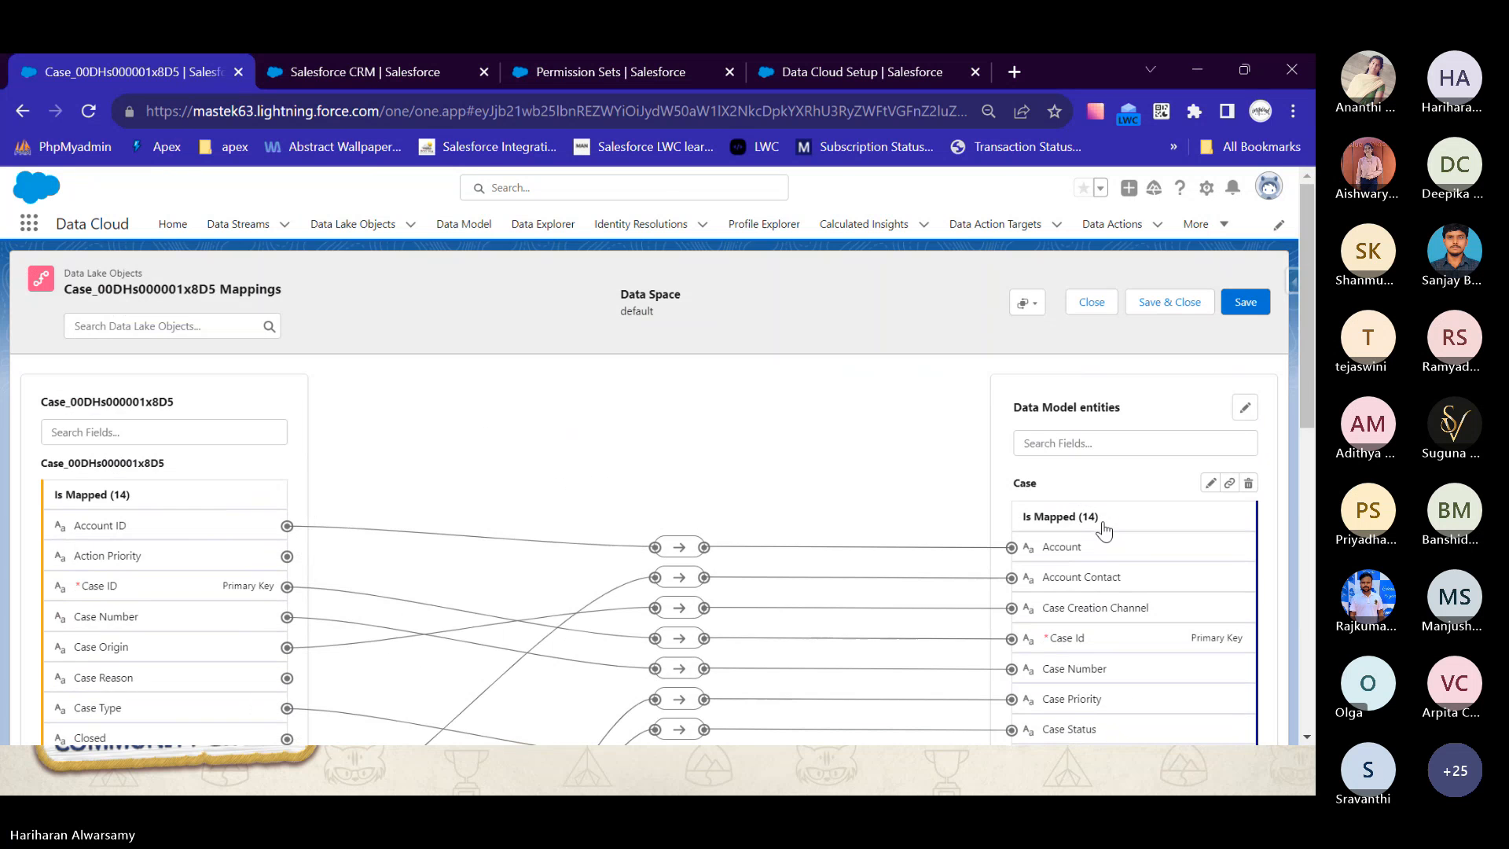
left_click(1091, 305)
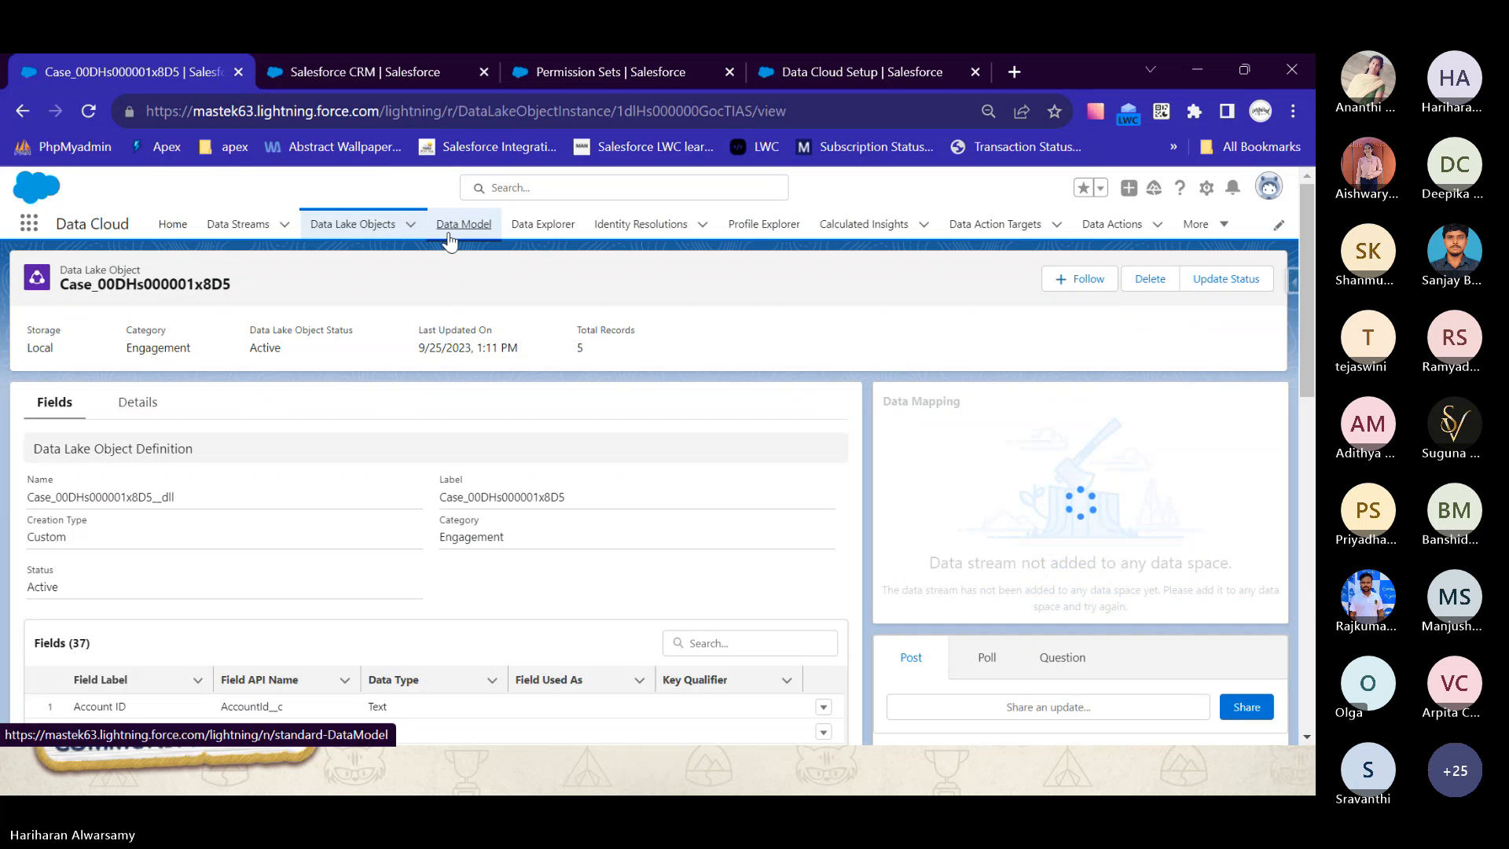
- Review the mapped data model objects and set the data space to default in Data Explorer
left_click(448, 234)
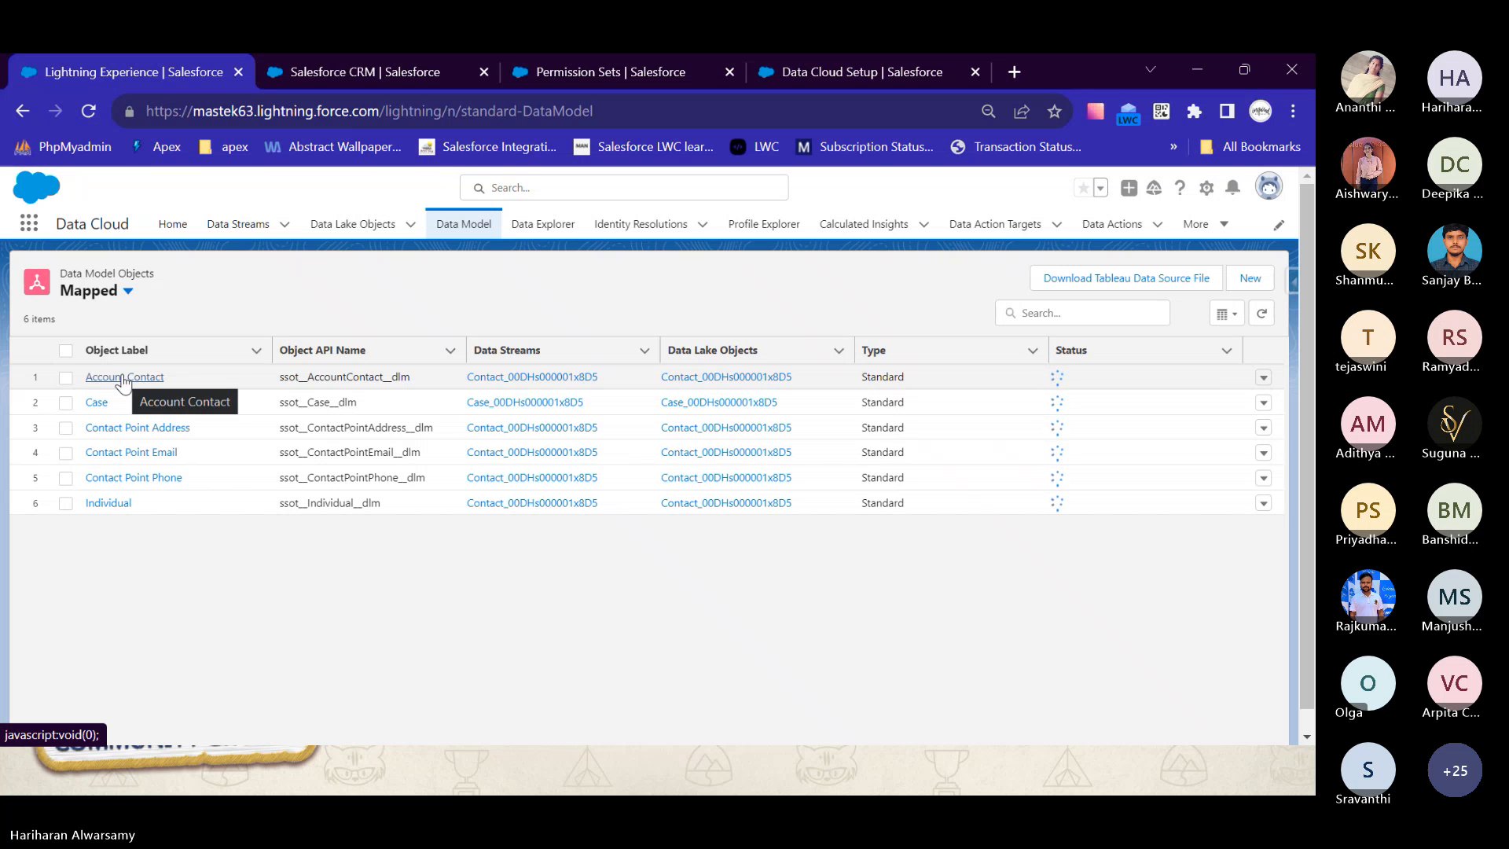
left_click(523, 236)
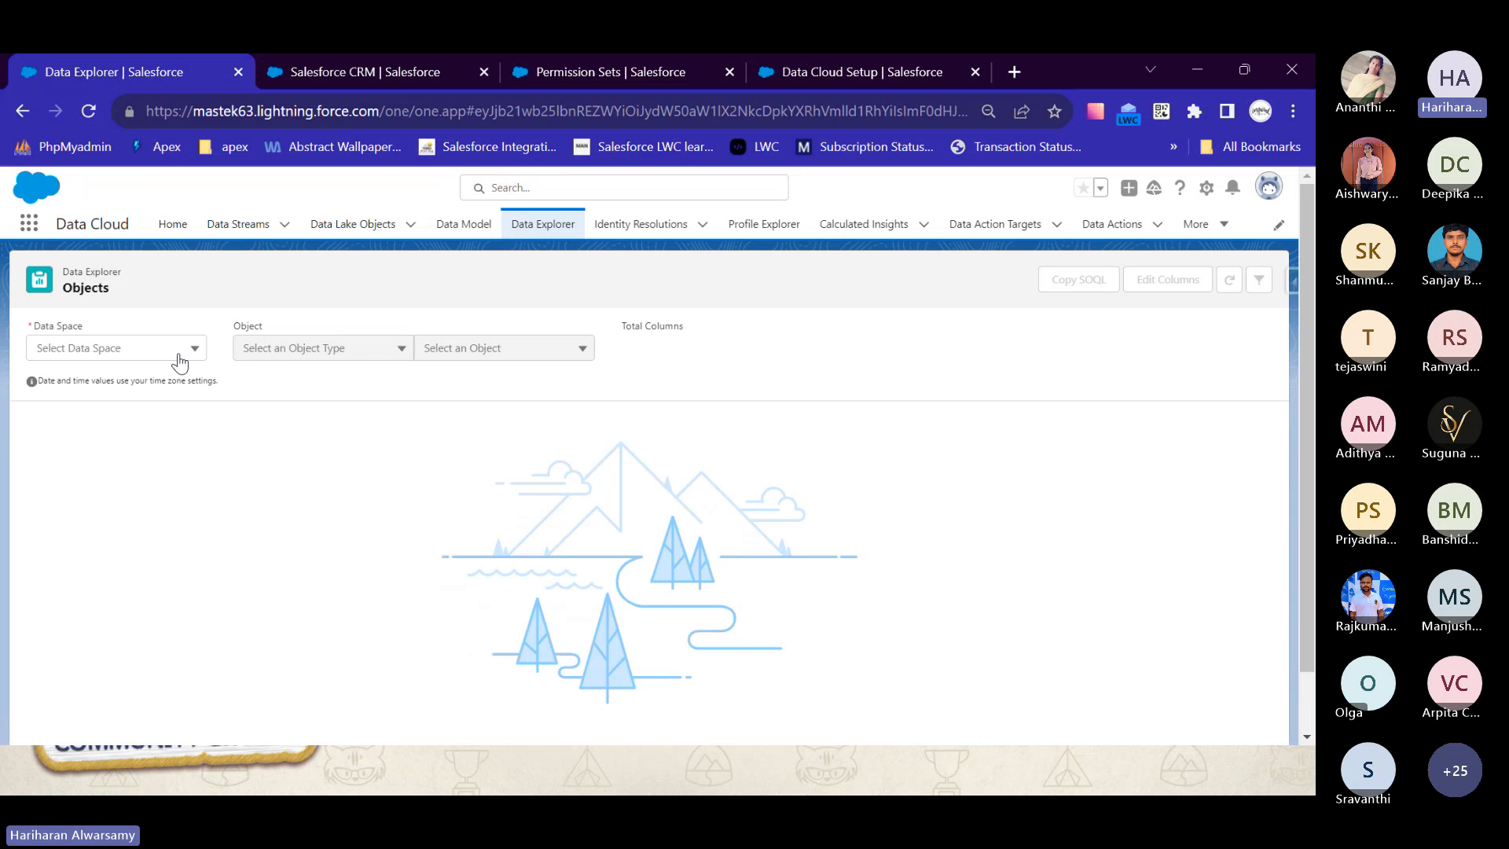
left_click(157, 355)
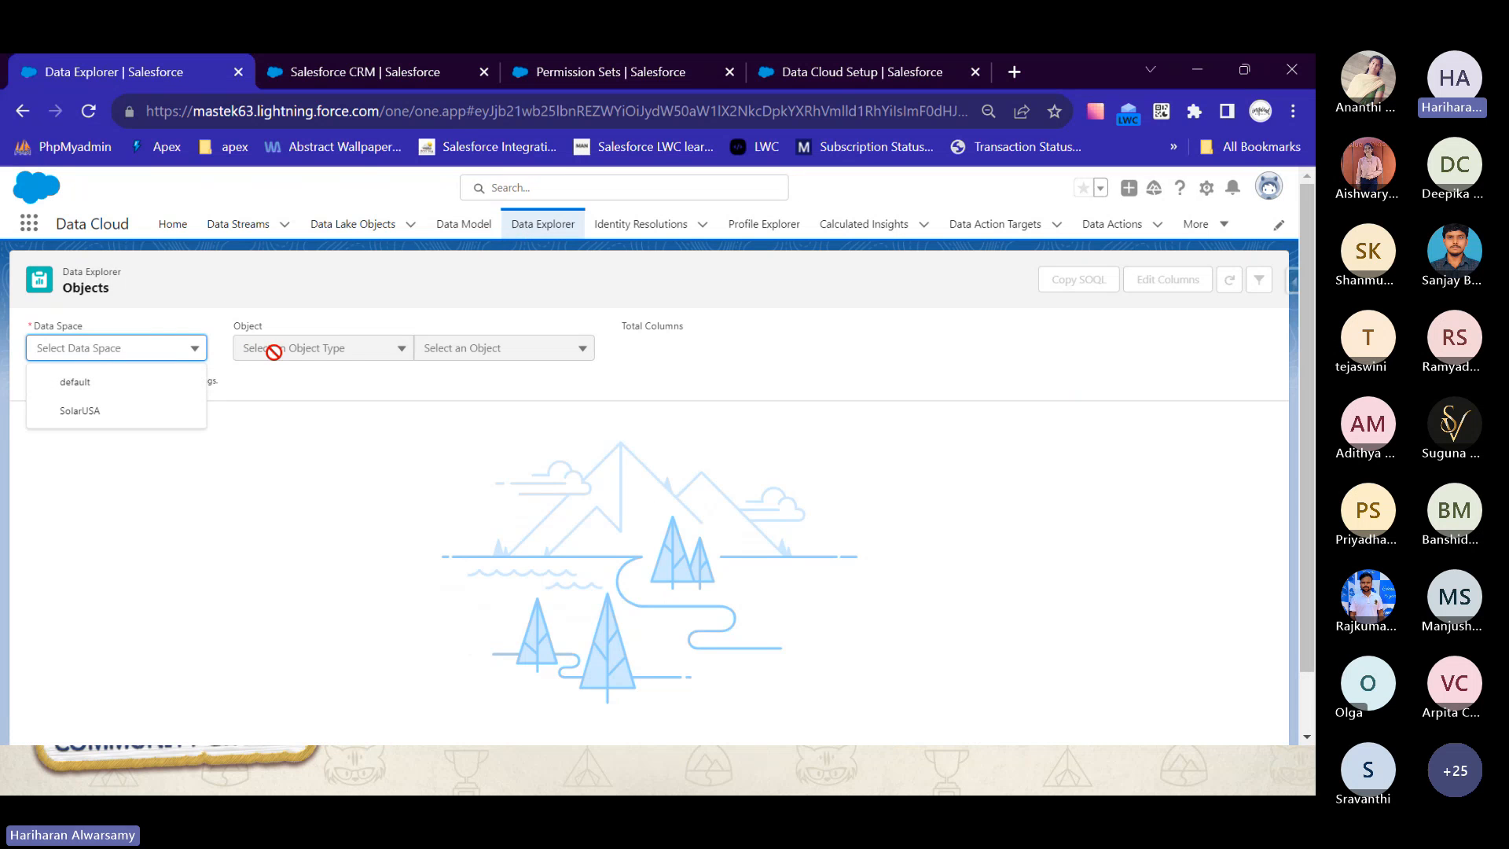
left_click(273, 351)
left_click(164, 348)
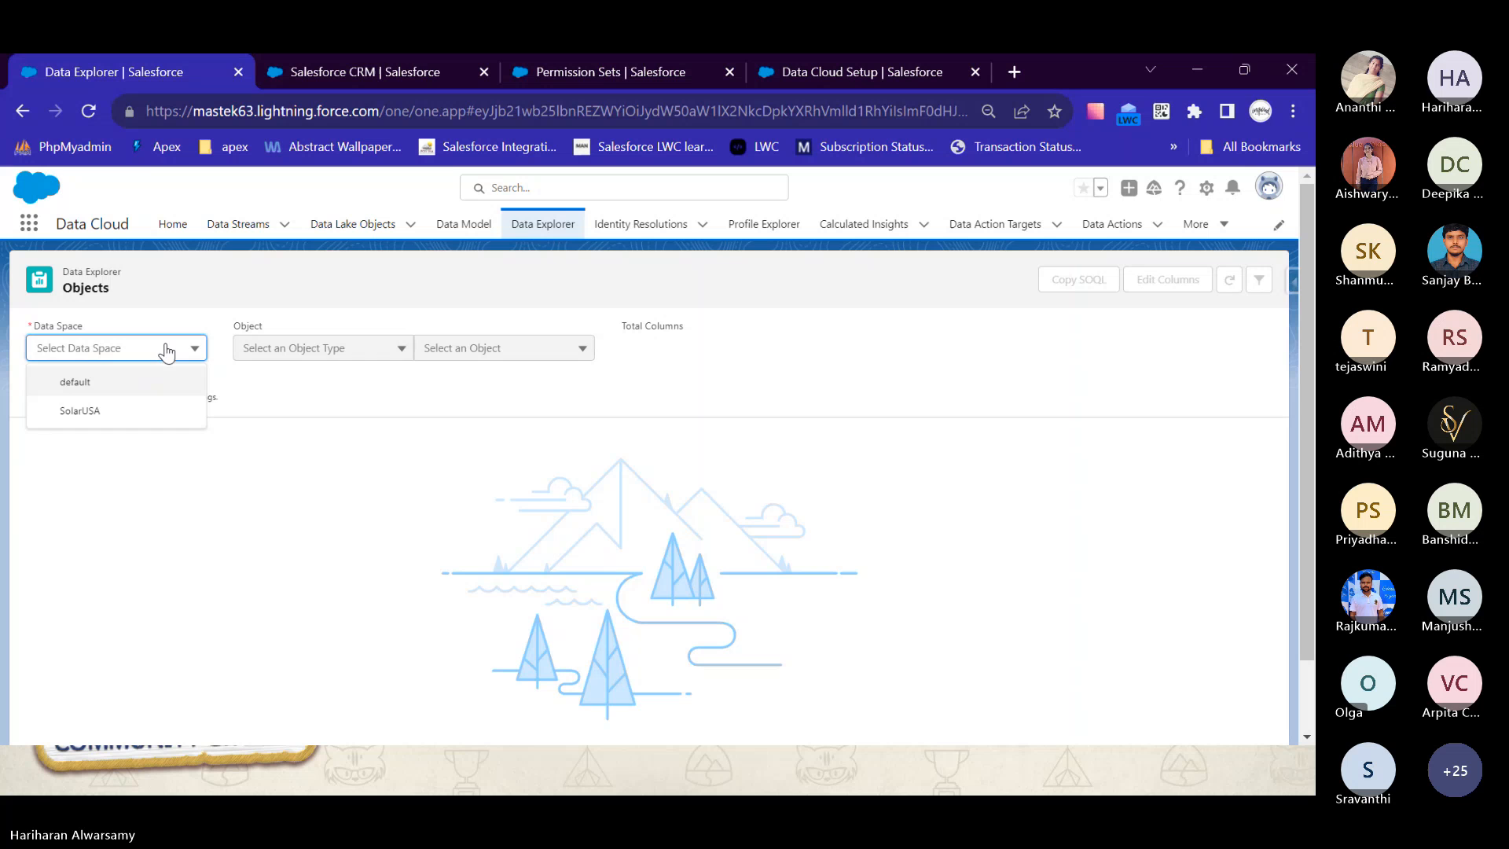
left_click(114, 389)
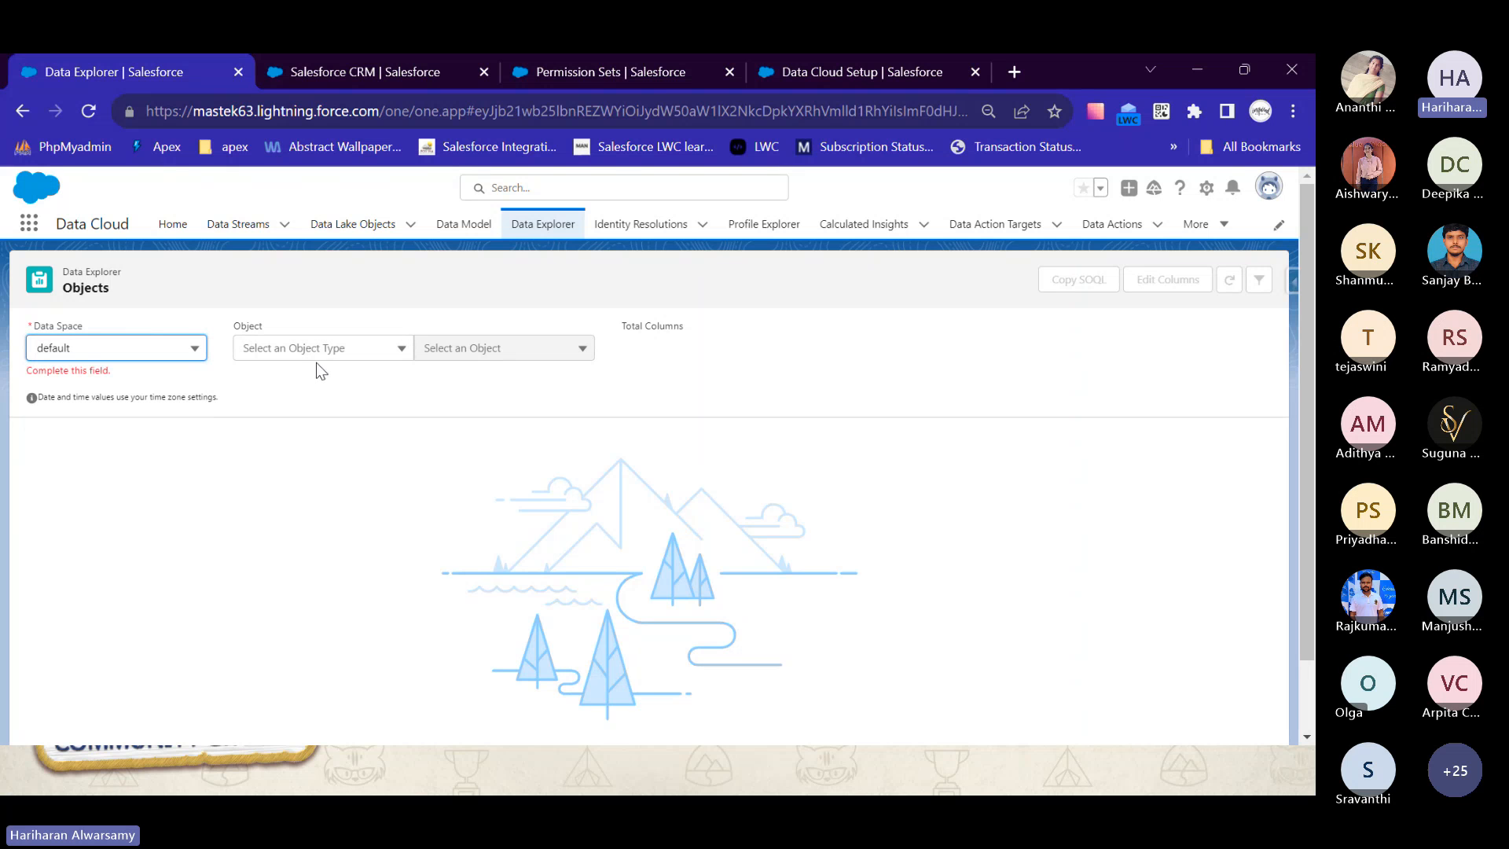
- Display the records of the Case_00DHs000001x8D5 data lake object in Data Explorer and examine the Action Priority values
left_click(346, 349)
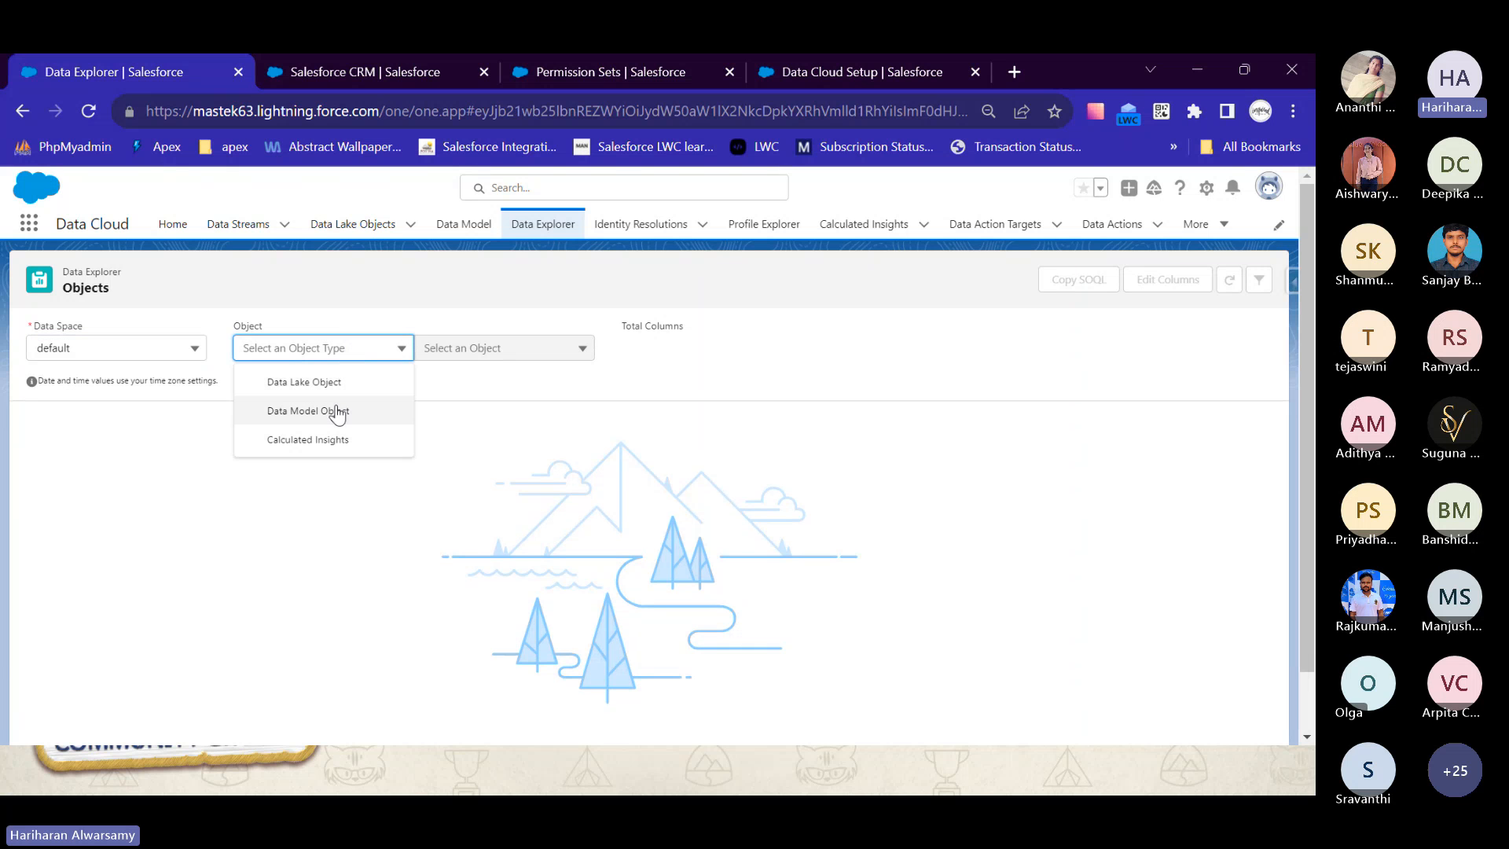
left_click(331, 383)
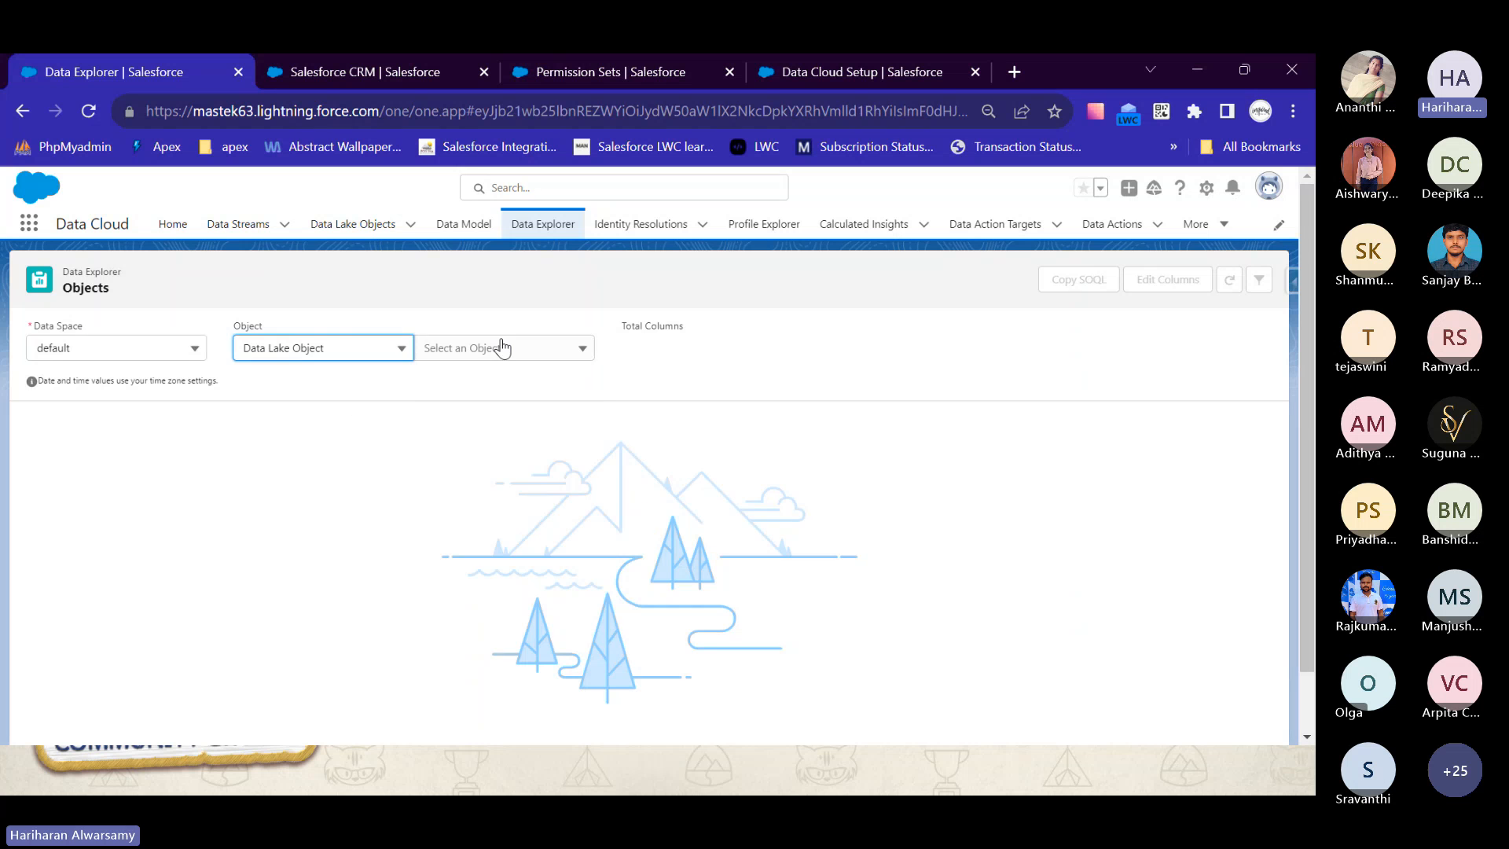
left_click(503, 347)
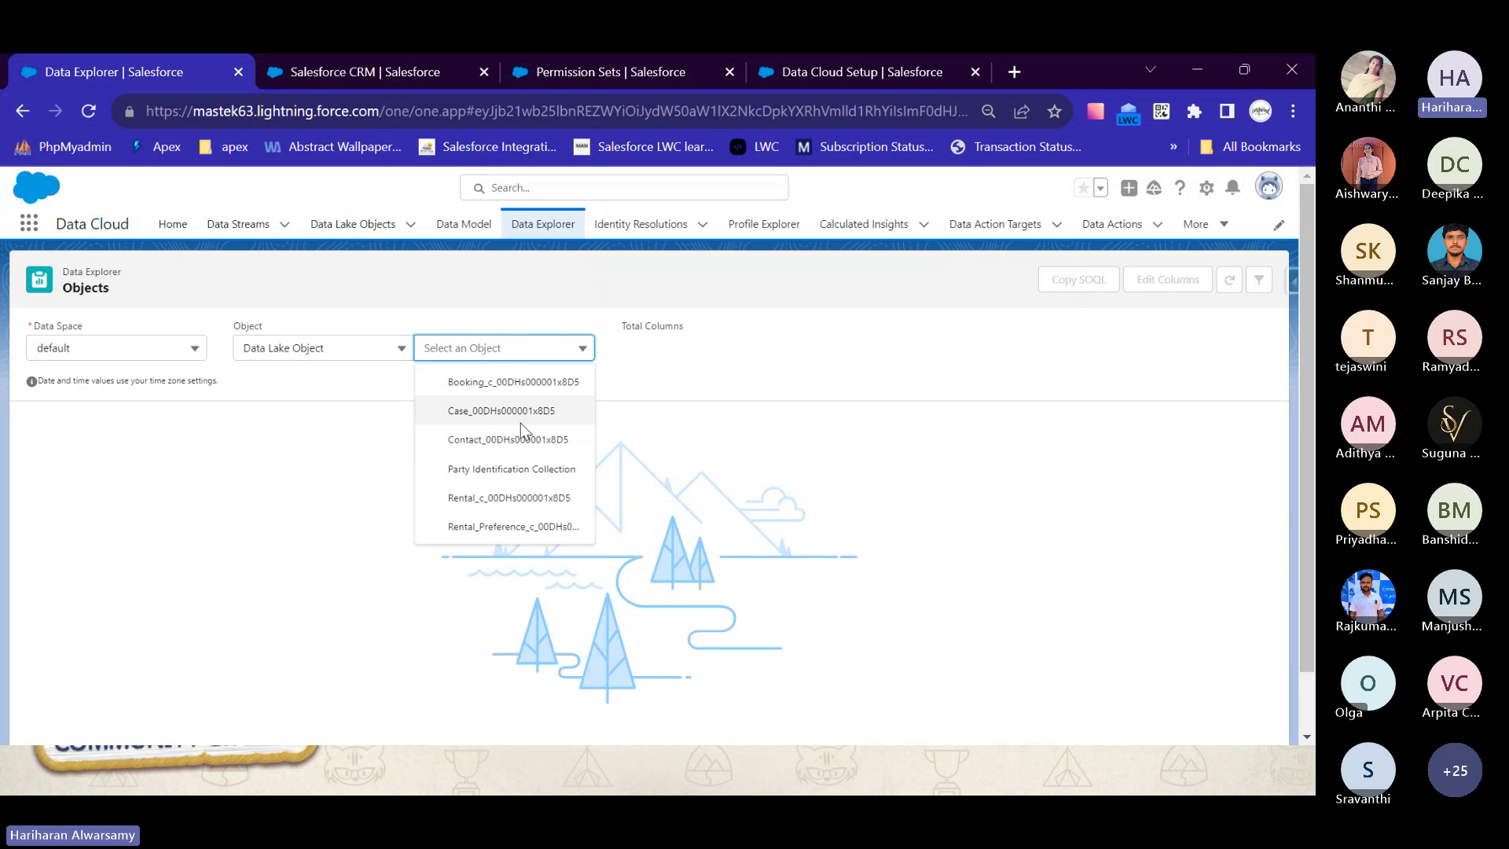
left_click(523, 418)
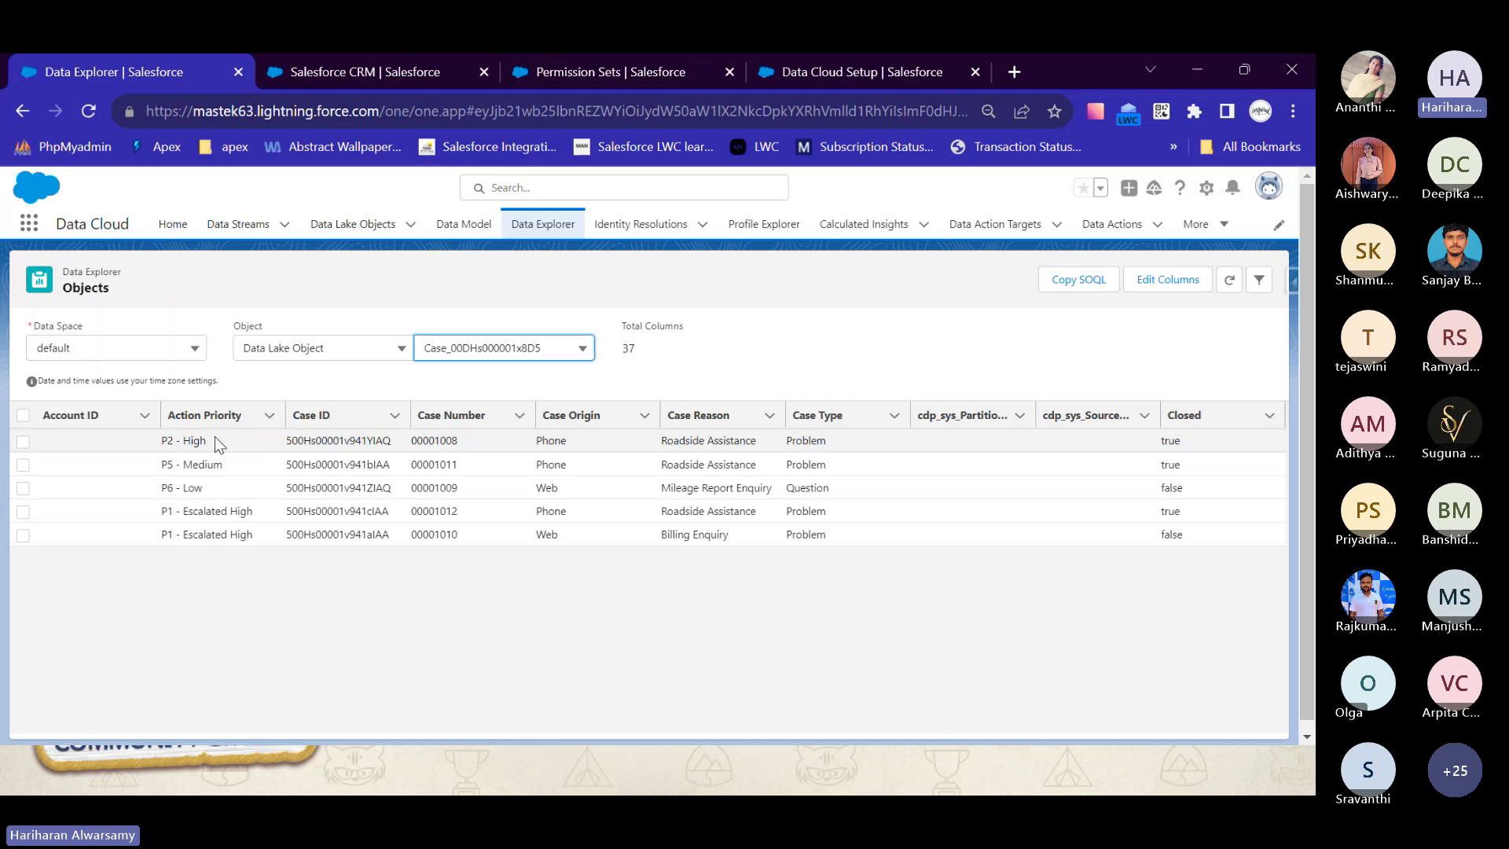
left_click_drag(218, 444, 135, 442)
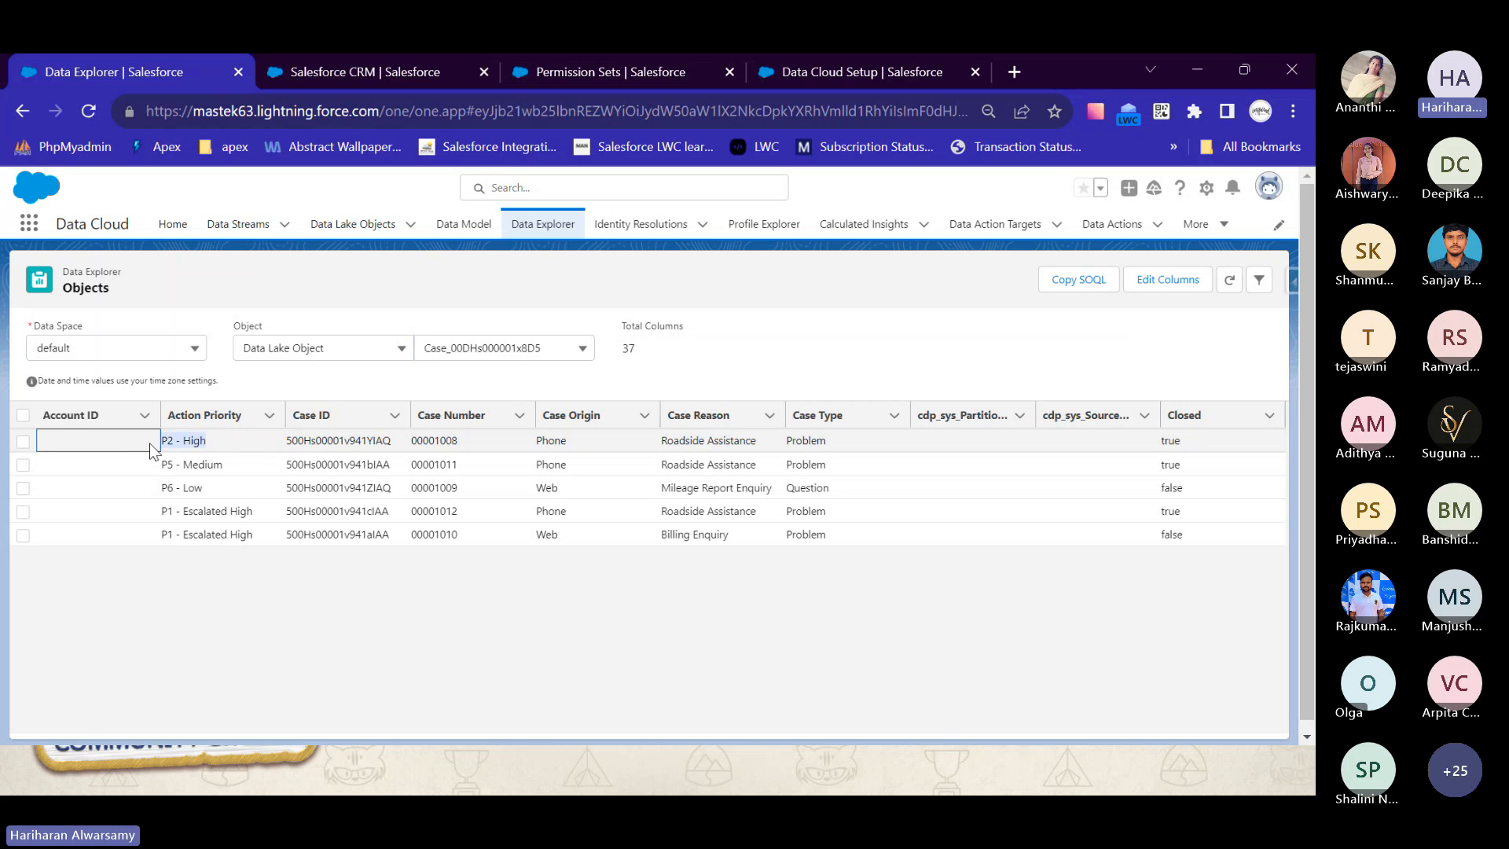
left_click(207, 446)
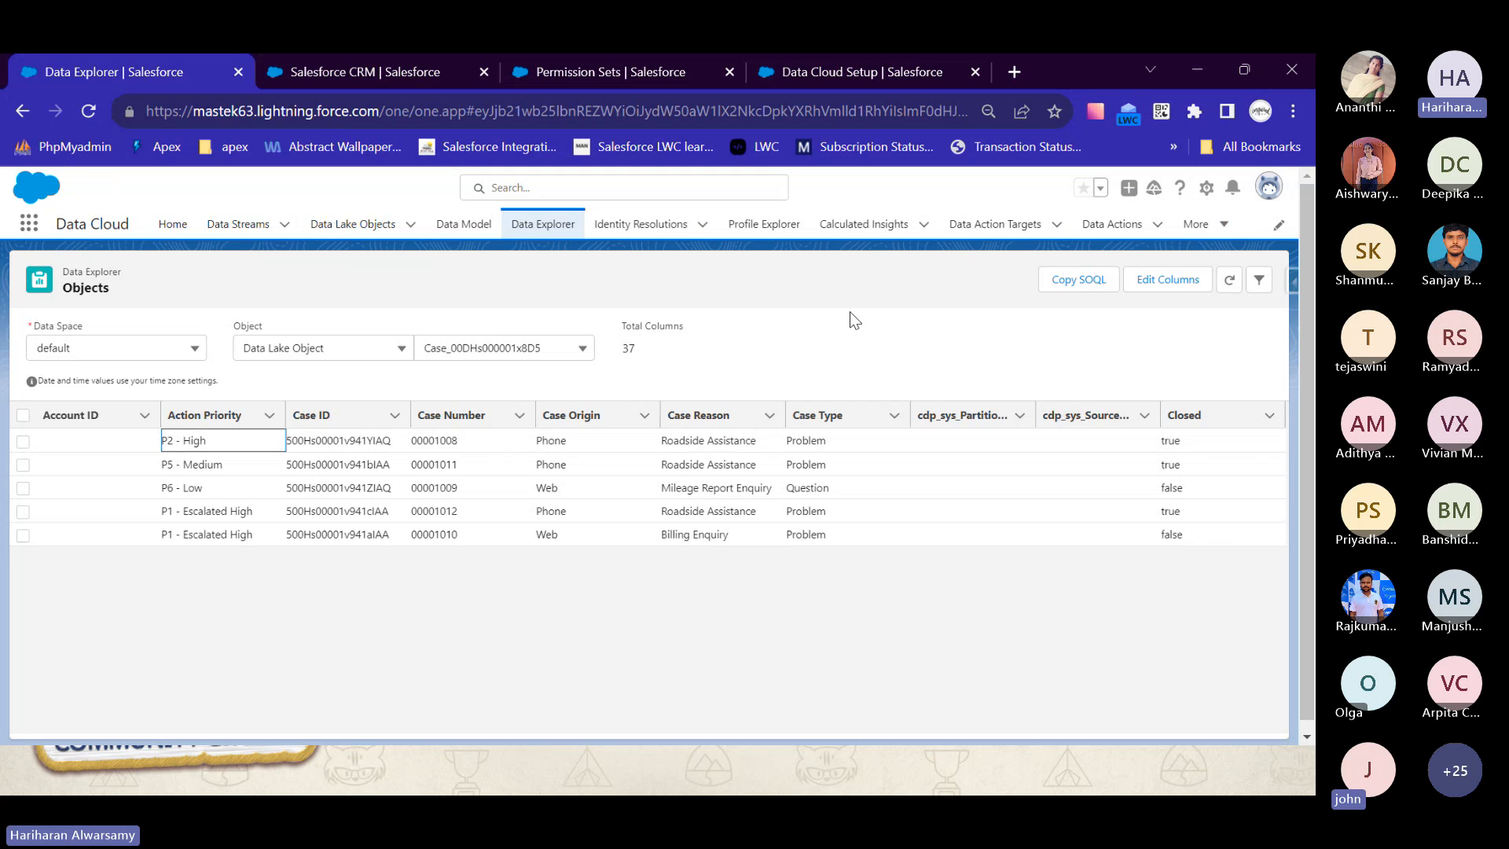
- Go to the list of data spaces and open the SolarUSA data space
left_click(1206, 190)
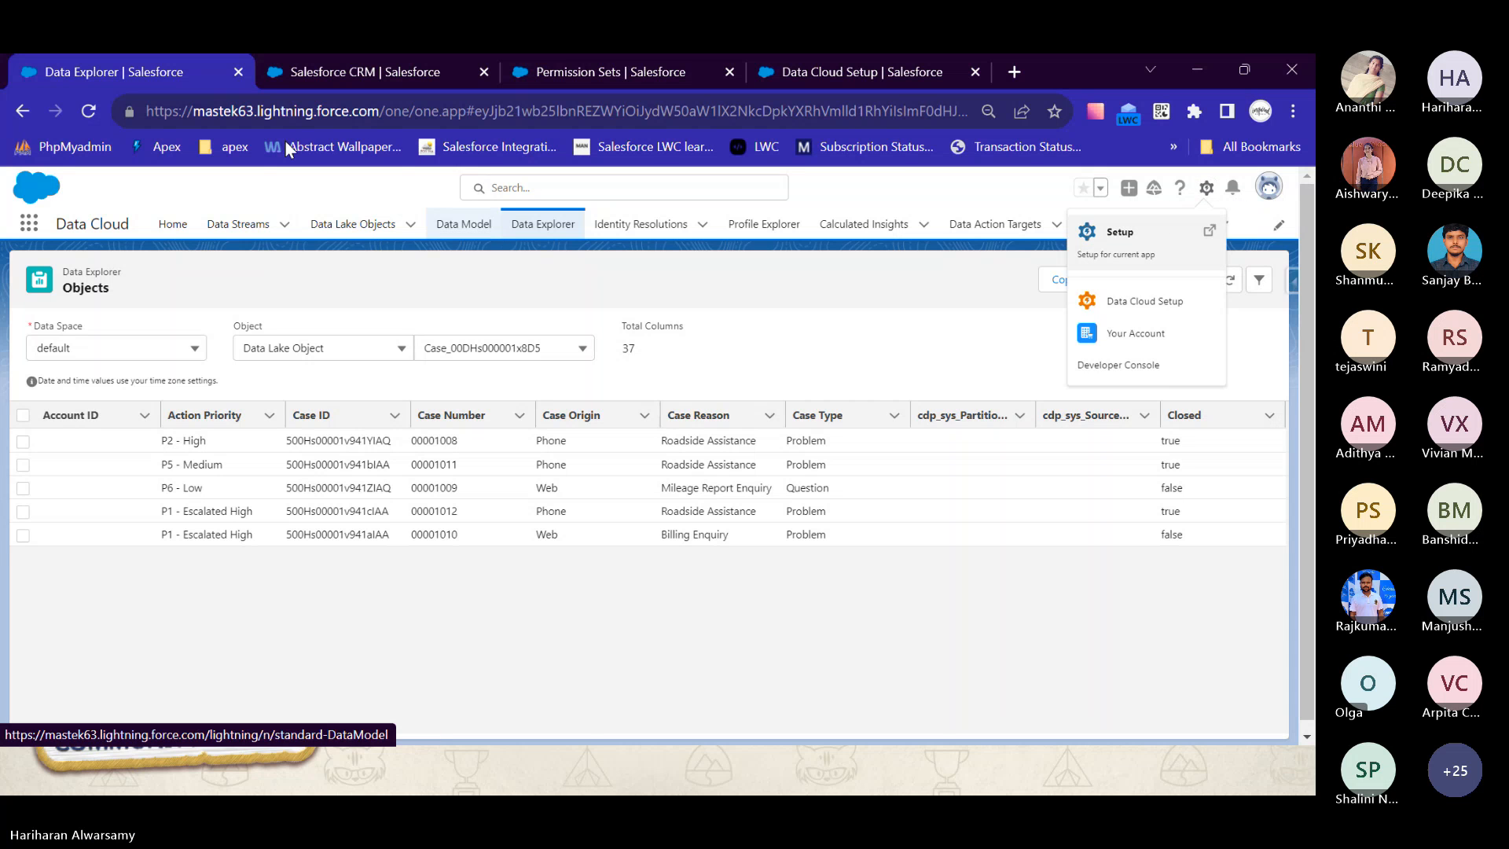
left_click(171, 225)
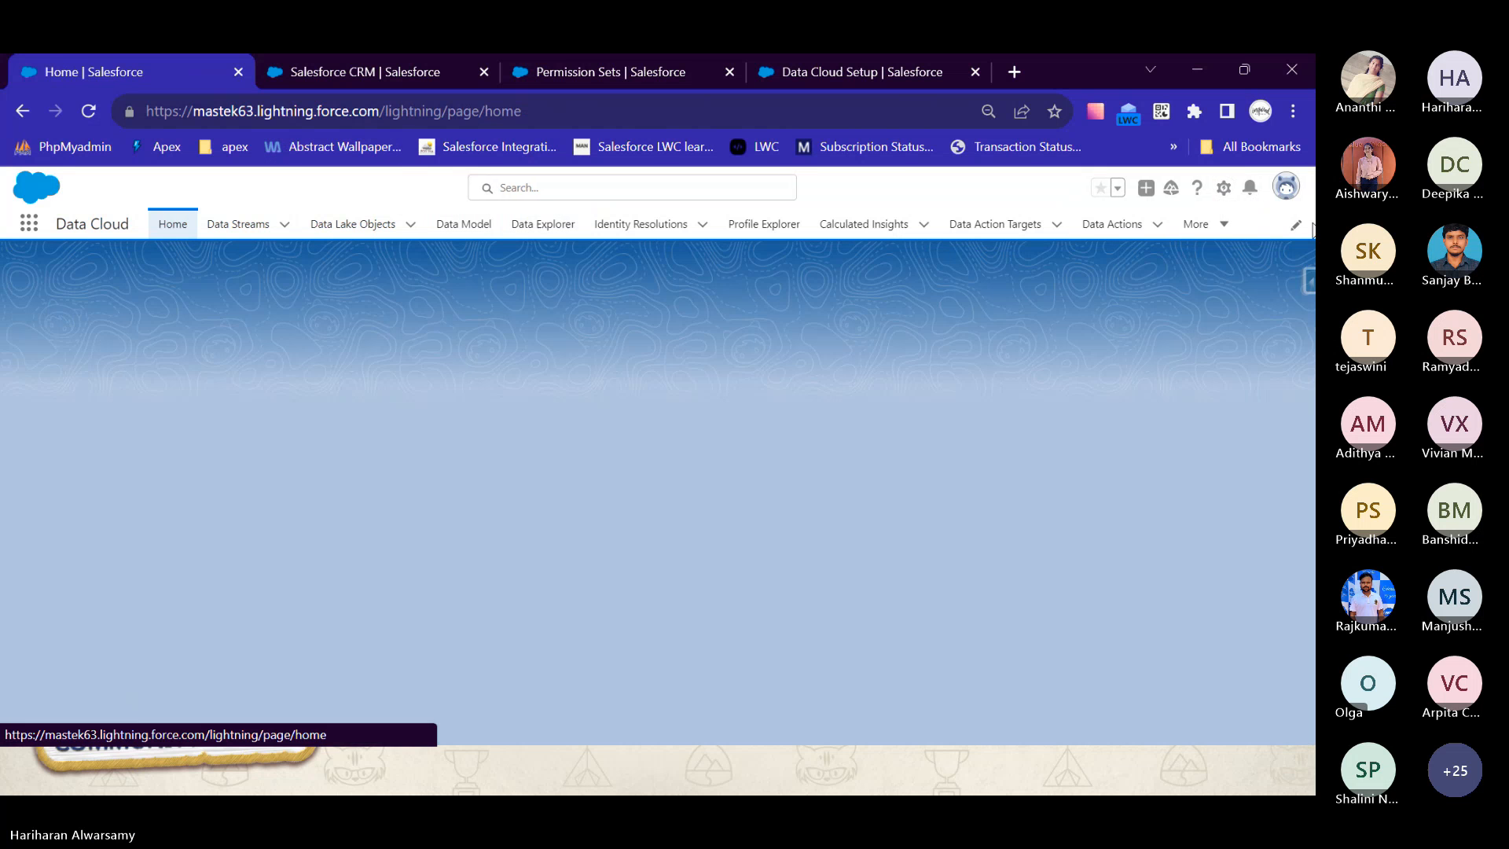
left_click(1202, 226)
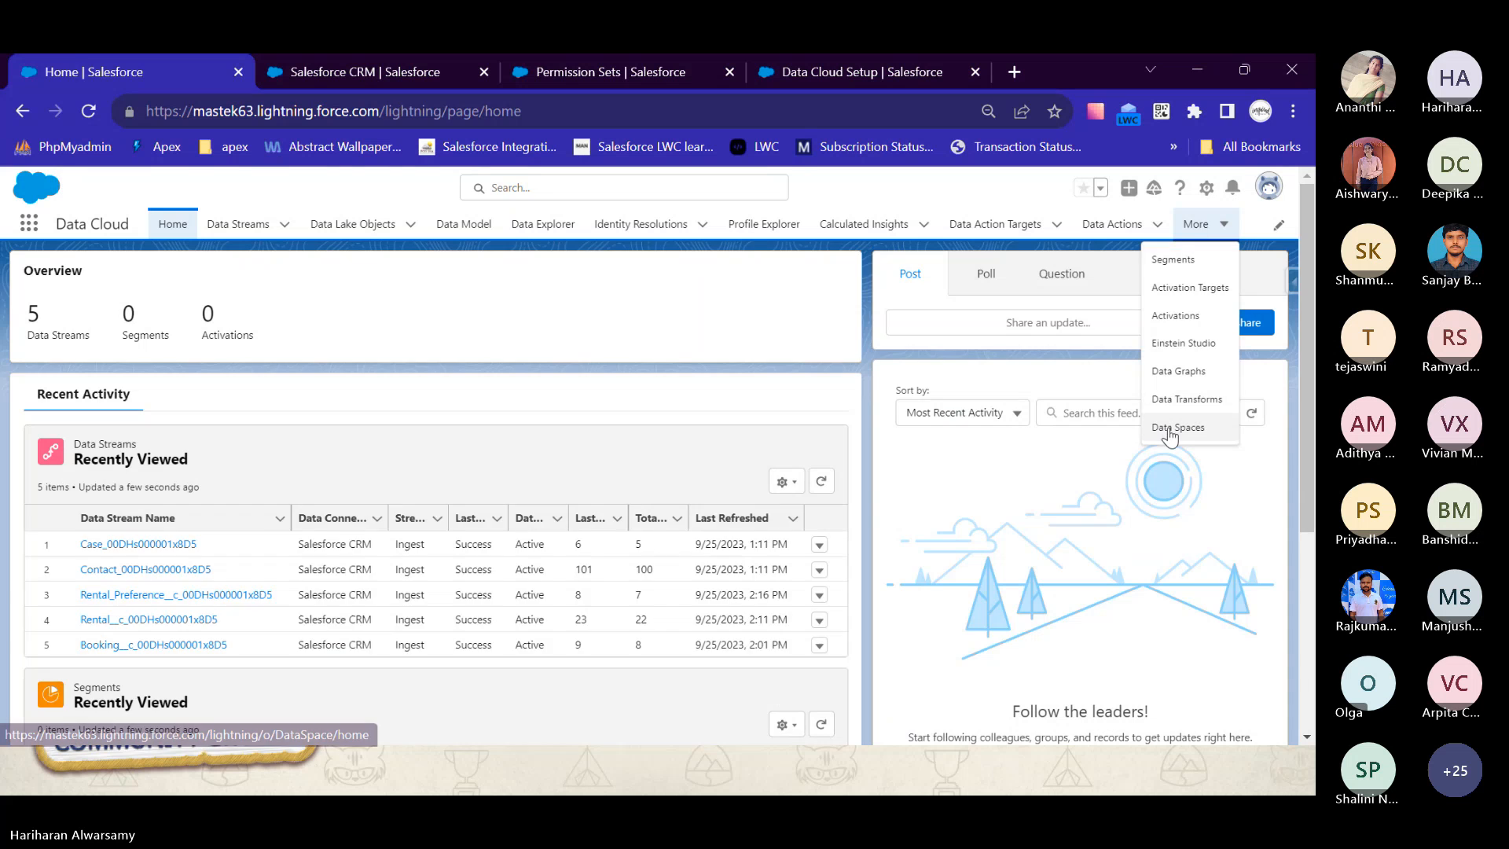
left_click(1176, 430)
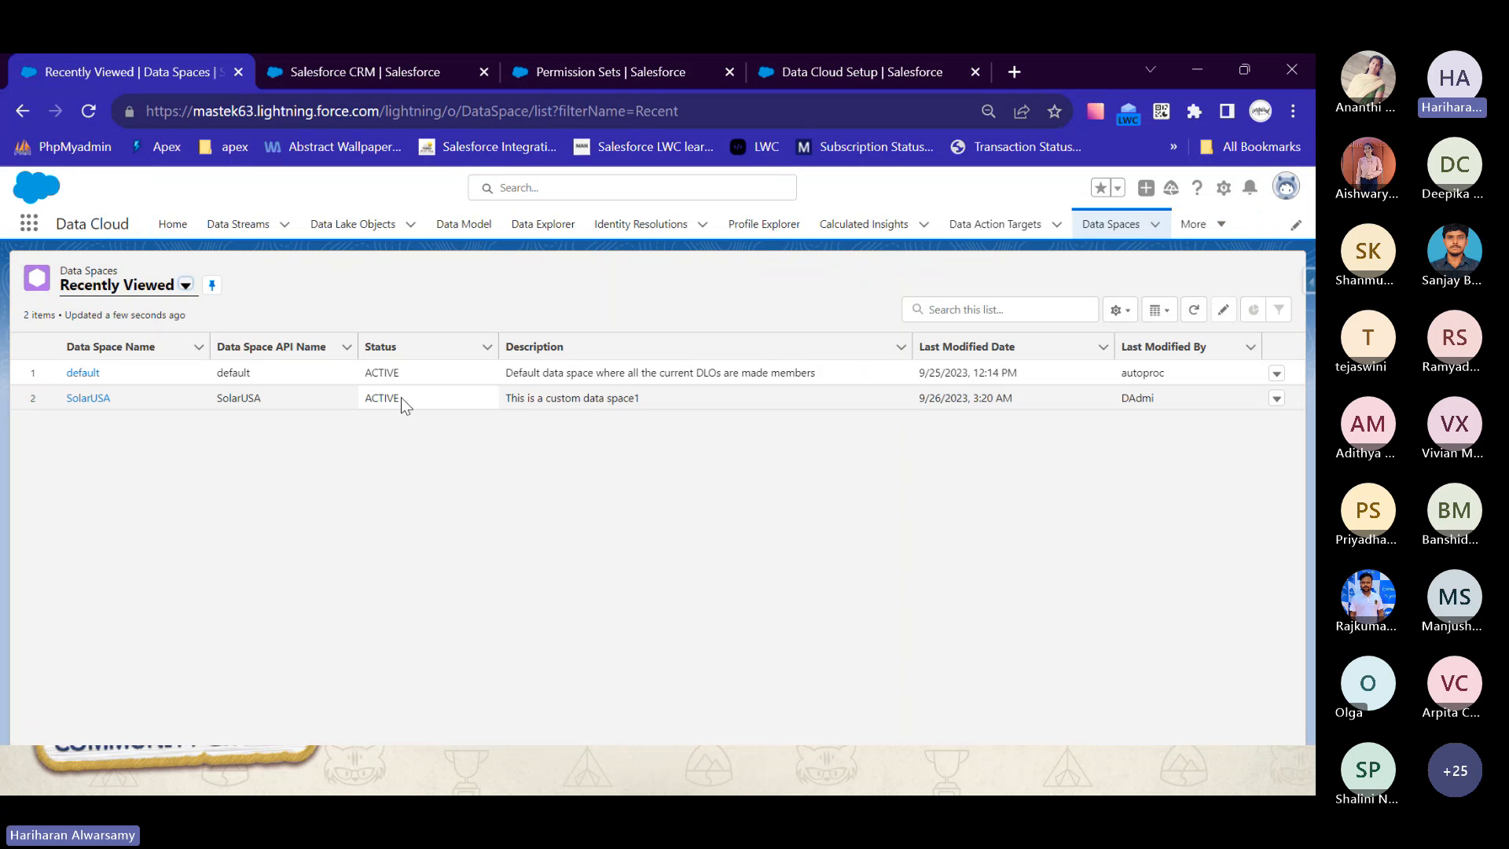
left_click(84, 398)
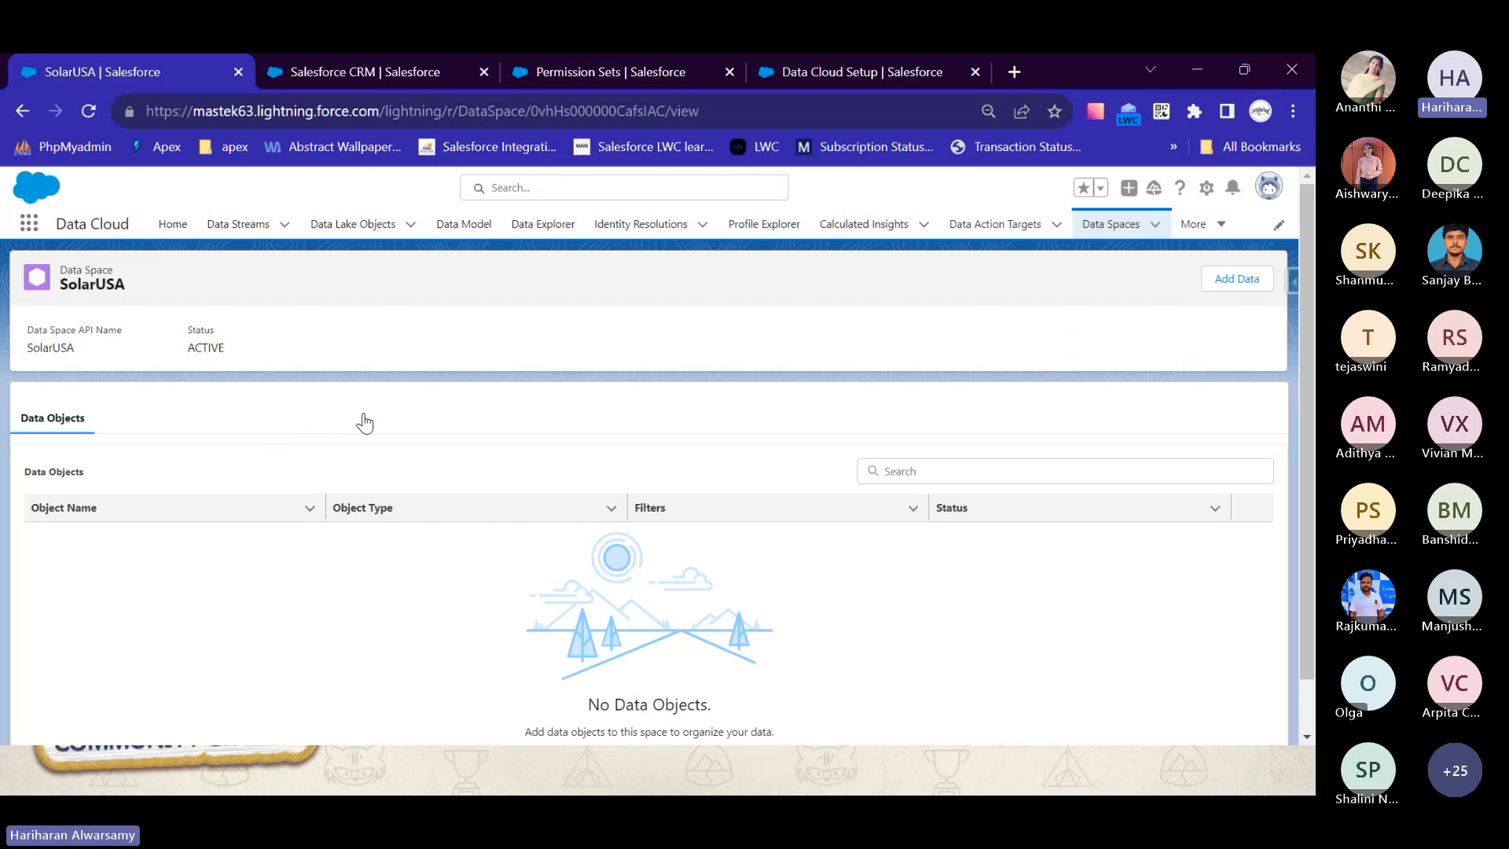
- Try to add the Case_00DHs000001x8D5 data lake object to the SolarUSA data space without filters, and close the dialog
left_click(1242, 286)
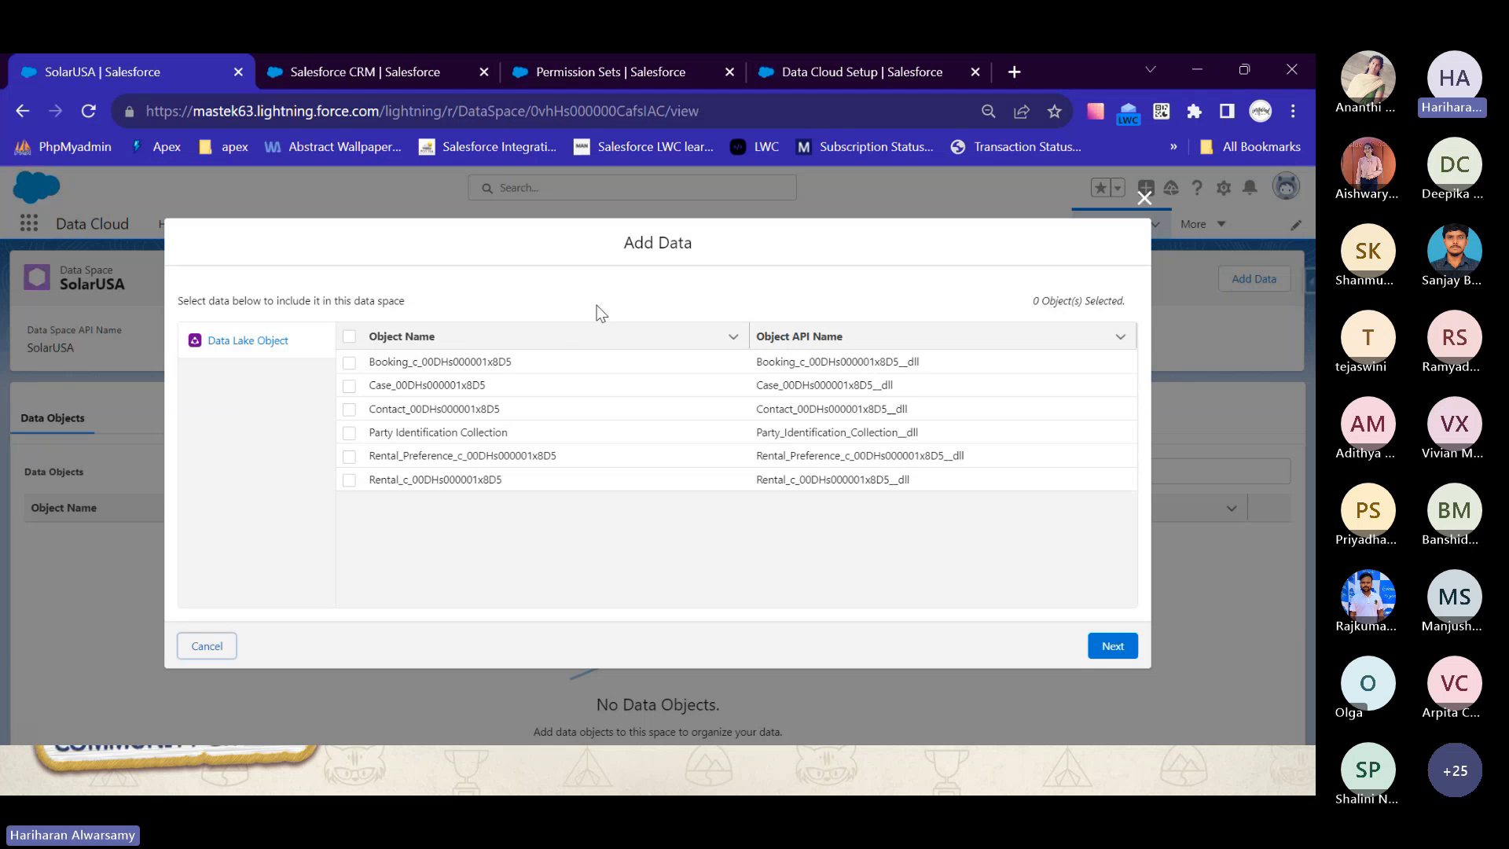
left_click(349, 385)
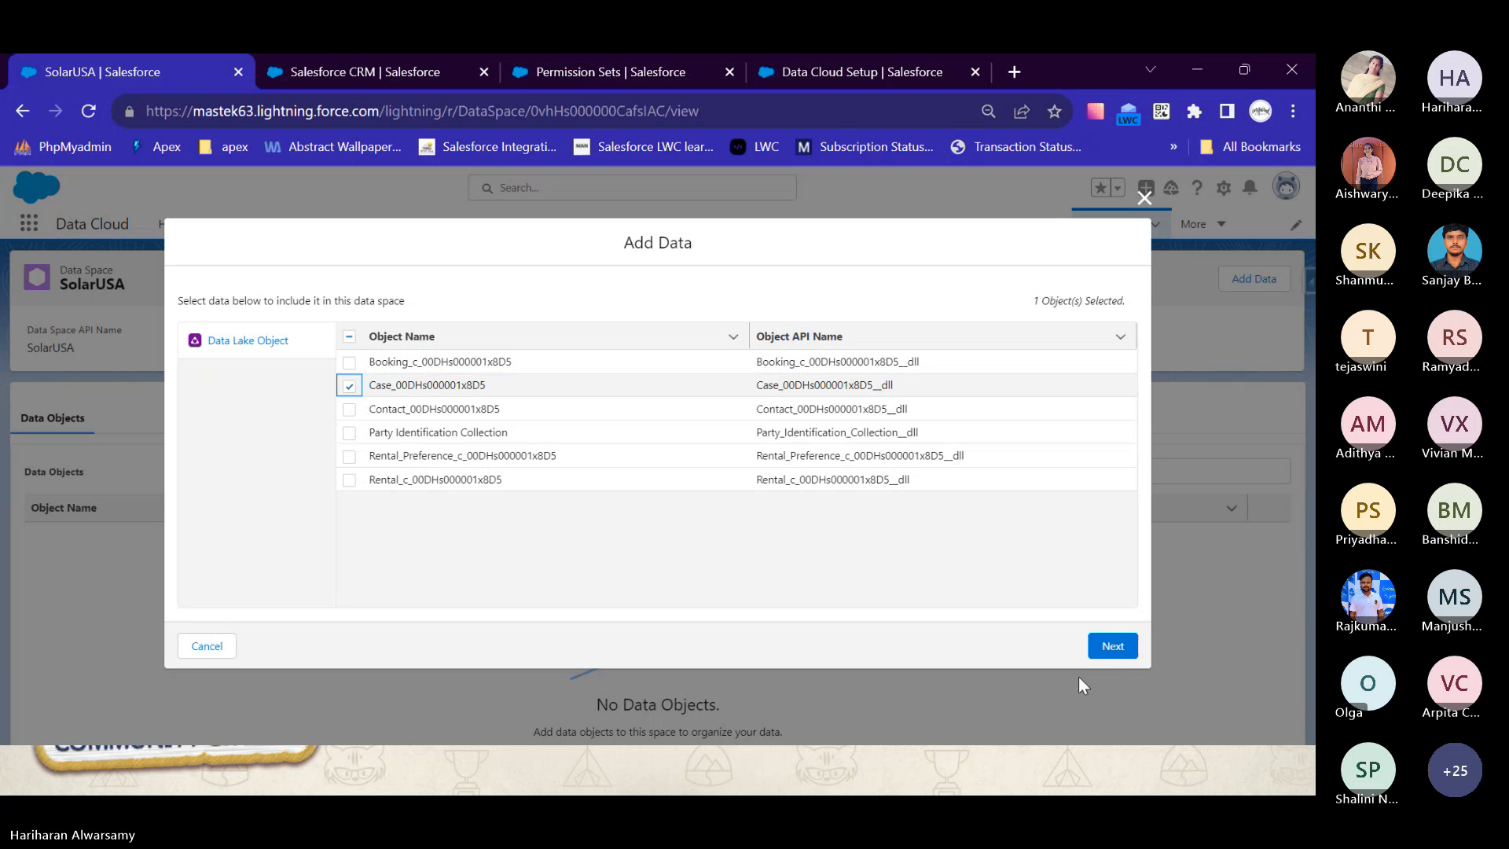
left_click(1113, 647)
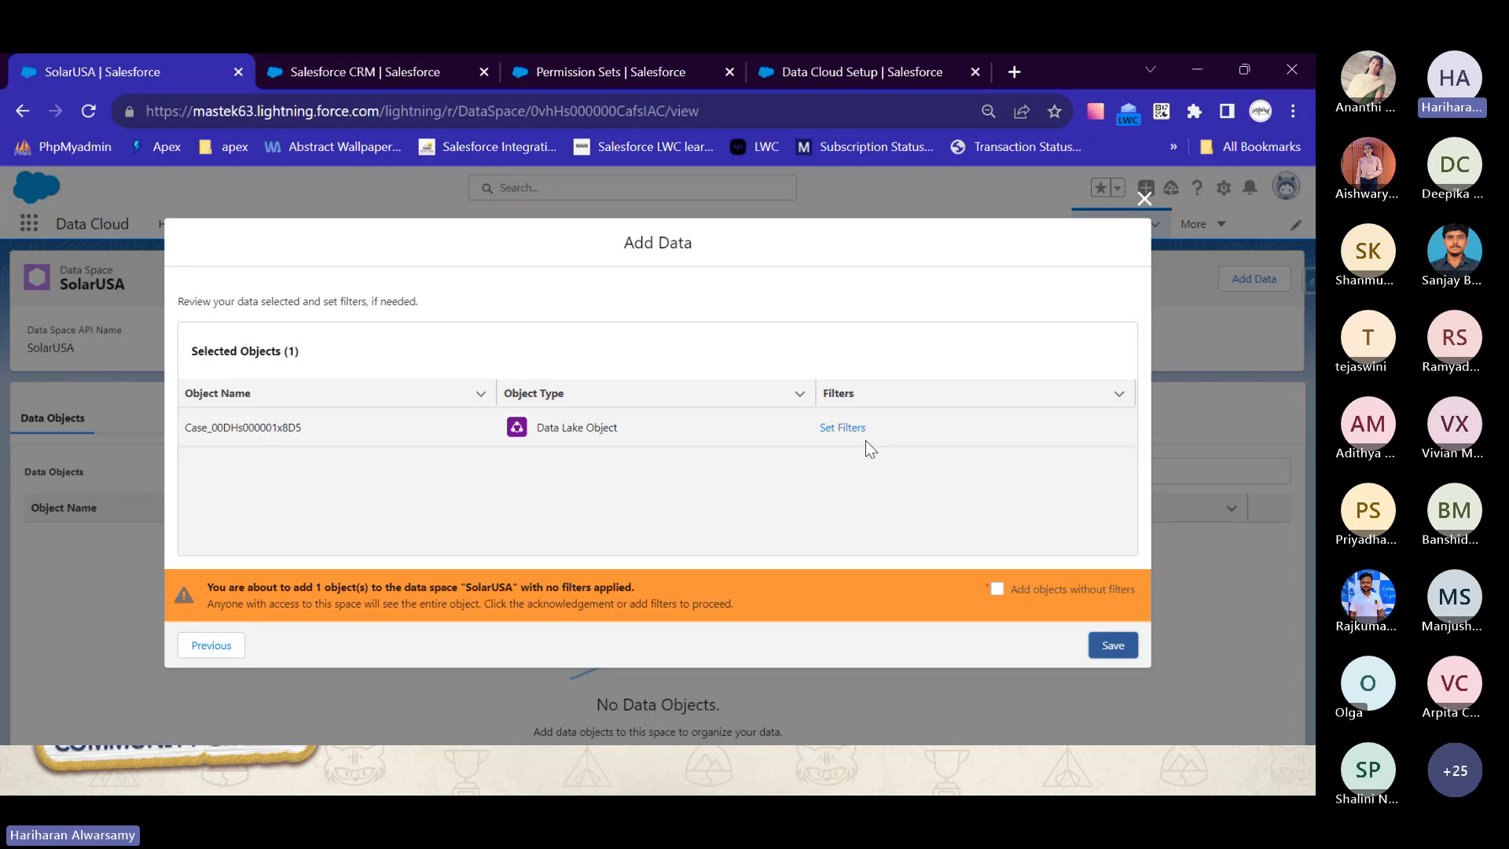
left_click(1106, 662)
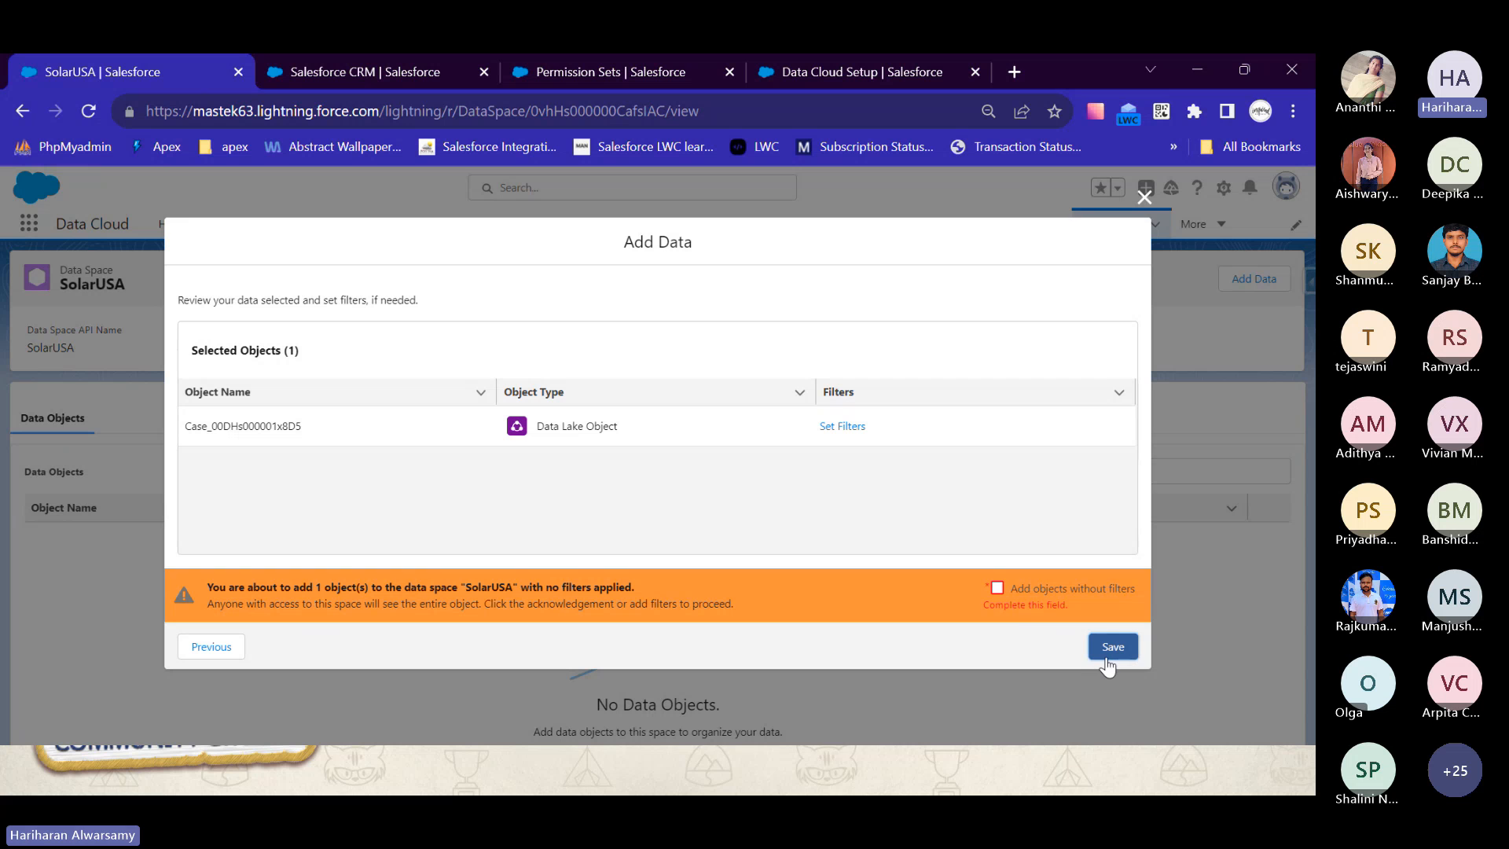
left_click(1149, 203)
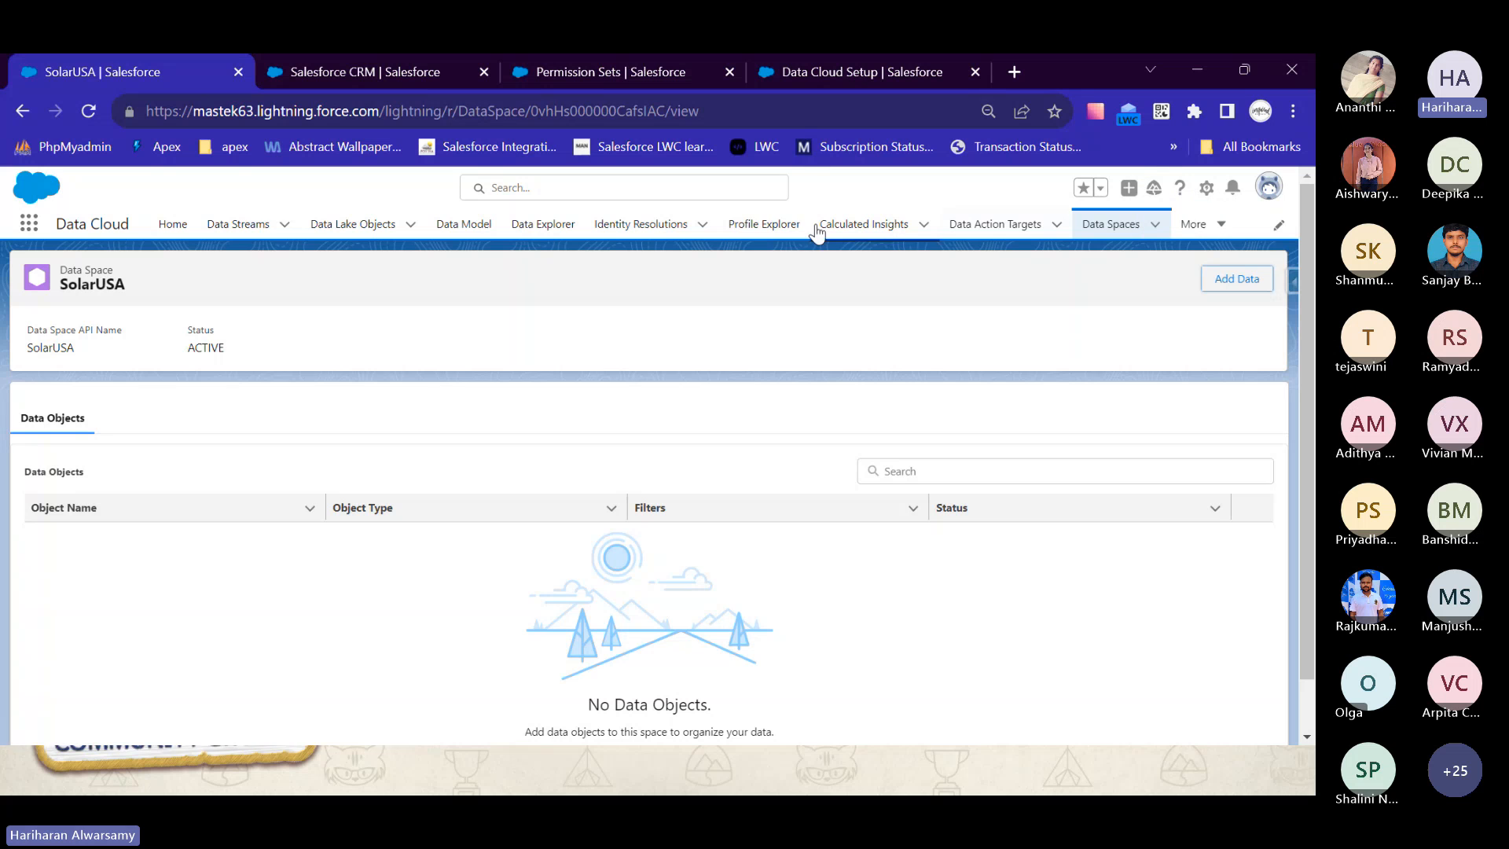
- Open the Salesforce CRM connectors in Data Cloud Setup and view the options for connecting another org
left_click(1206, 187)
left_click(1131, 305)
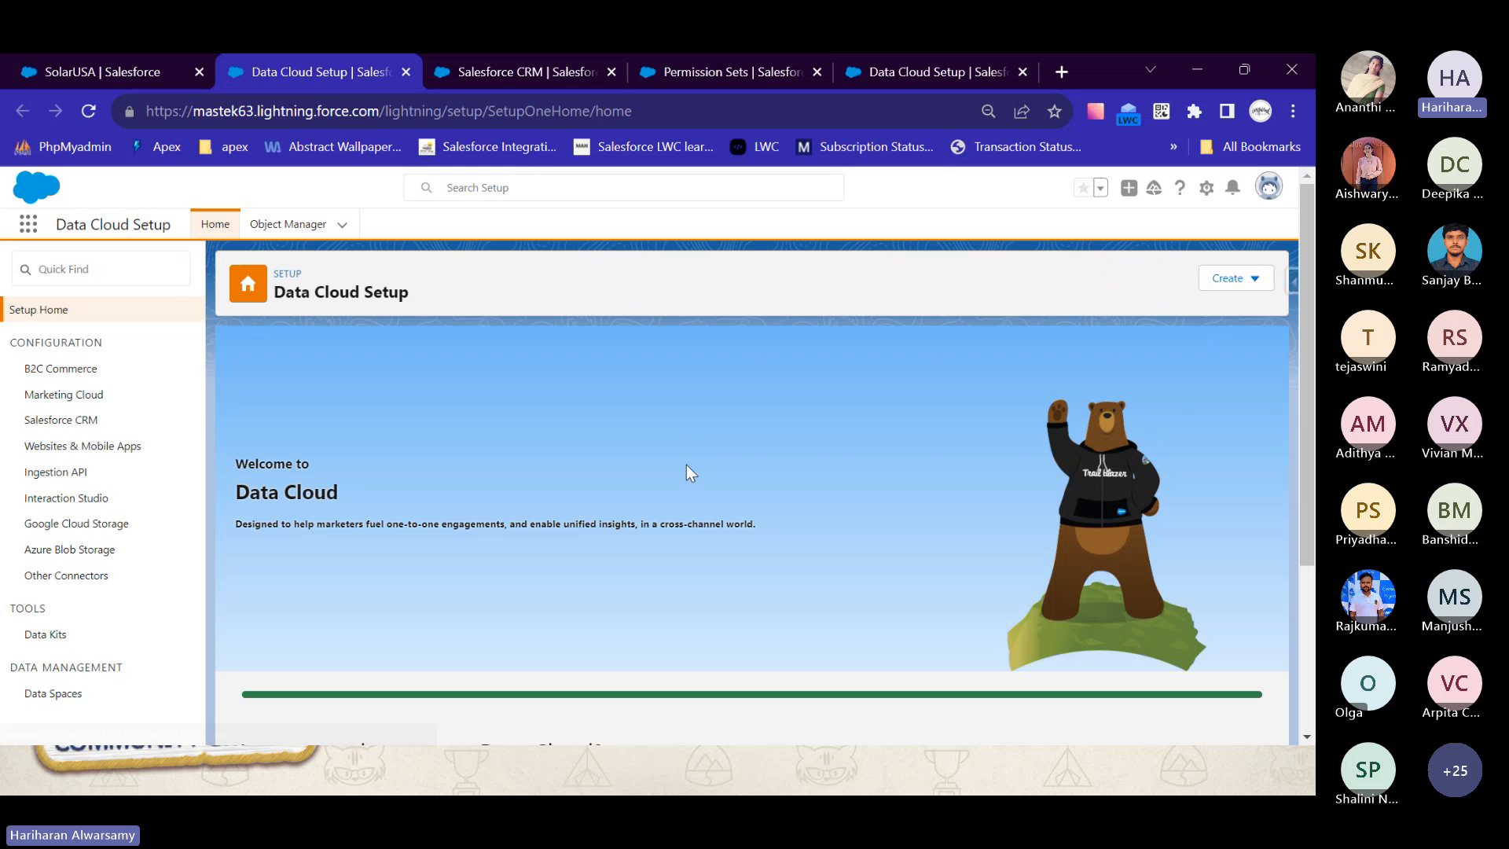
left_click(72, 423)
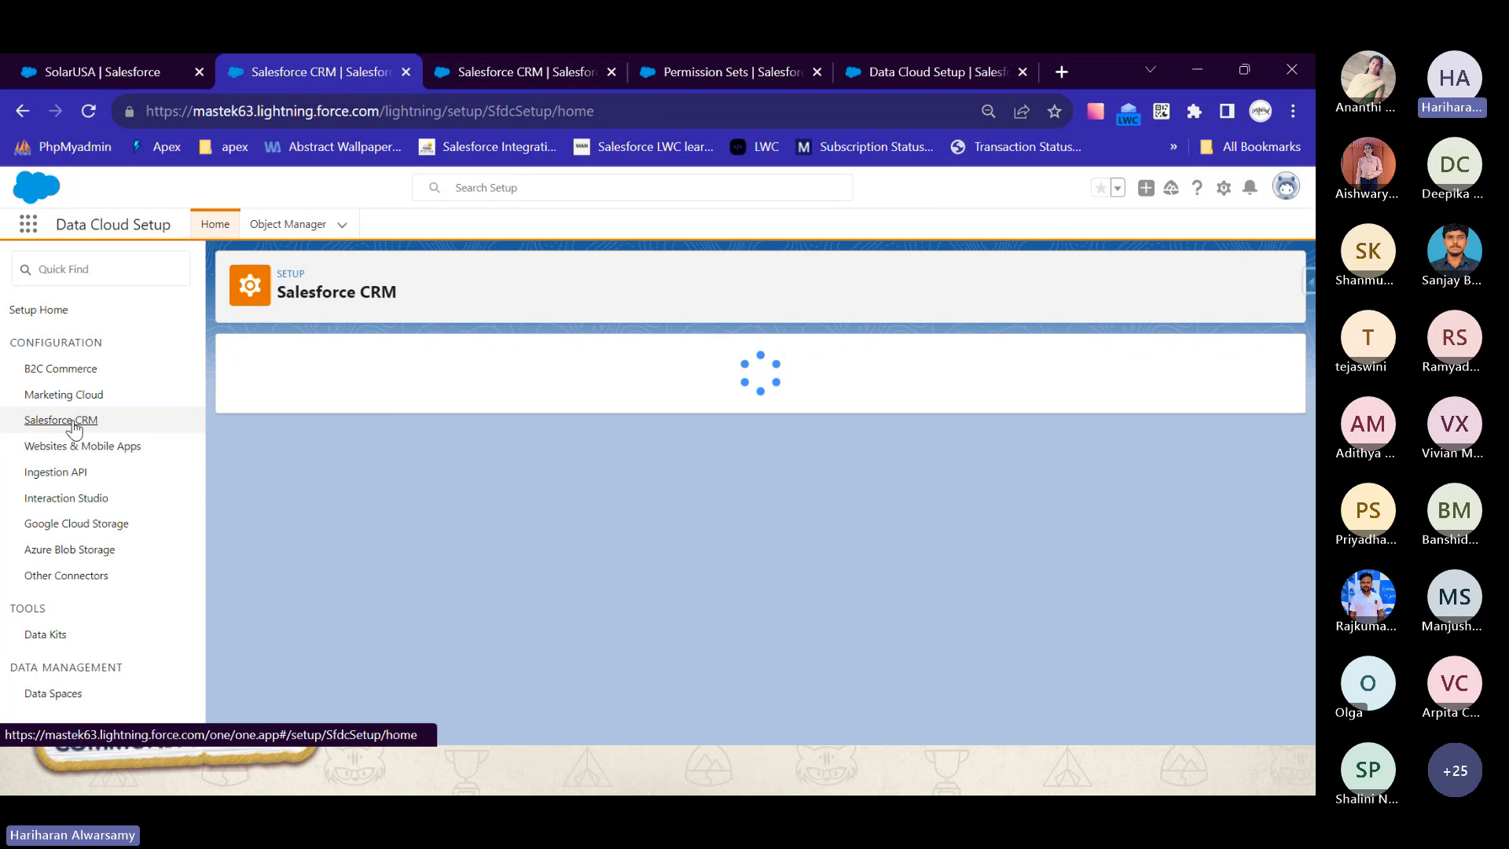
left_click(1259, 357)
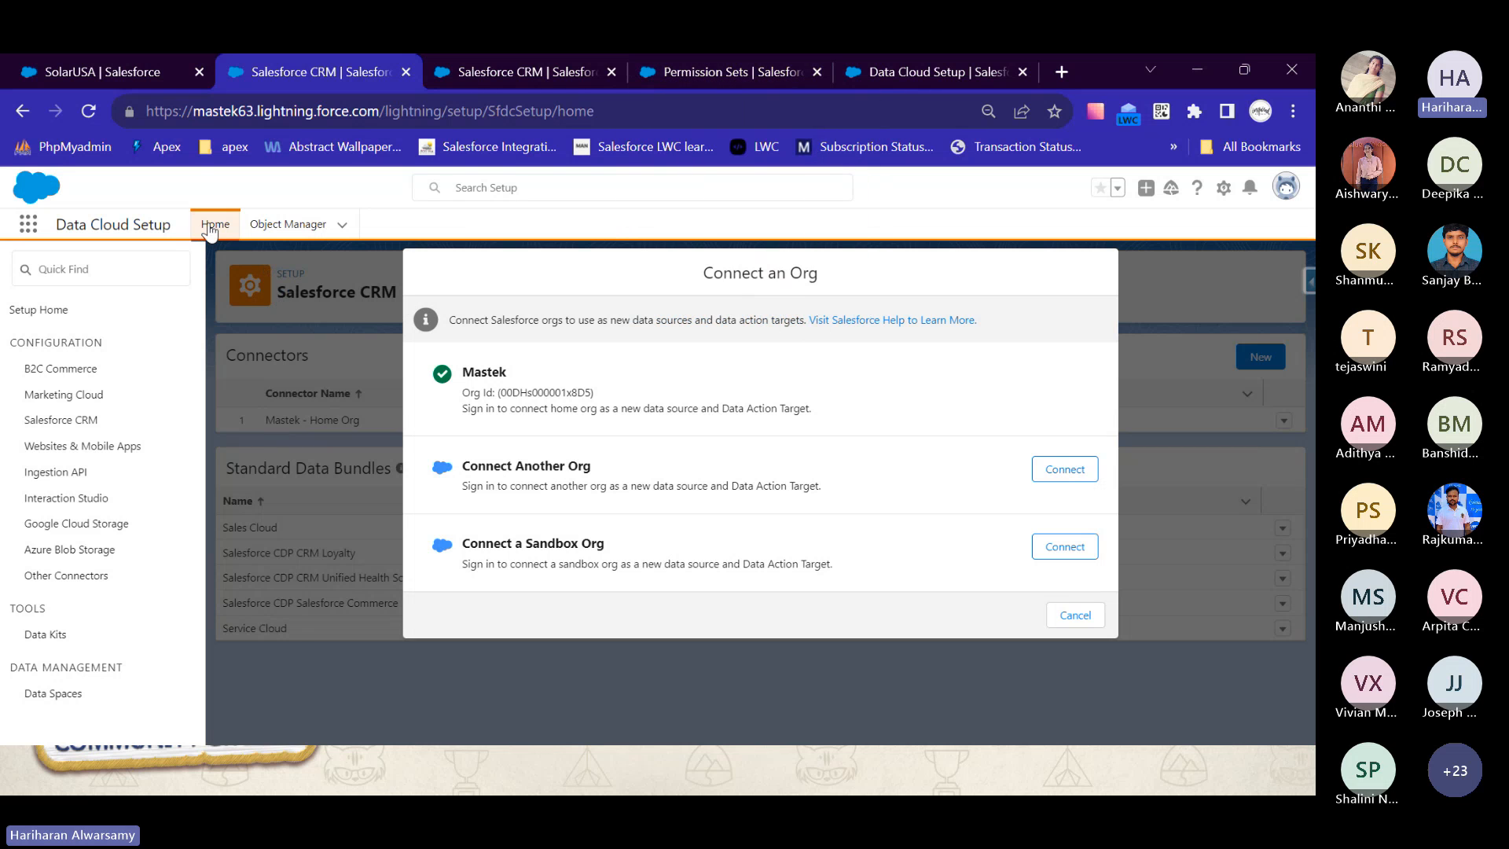
- Find the Data Cloud app by searching for "data", open its home page and switch to the presentation slides
left_click(37, 230)
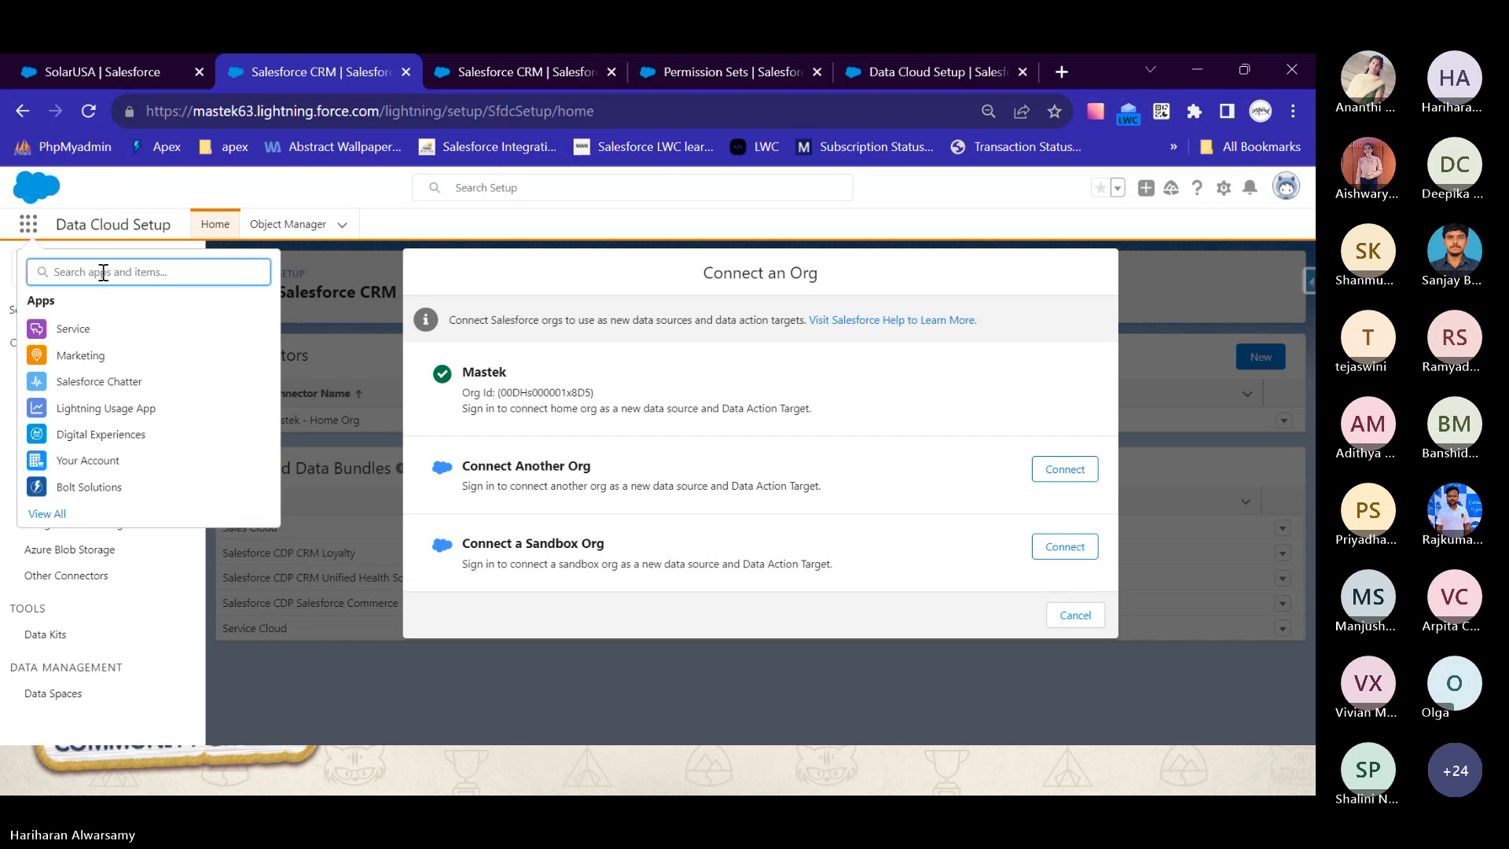
type("data")
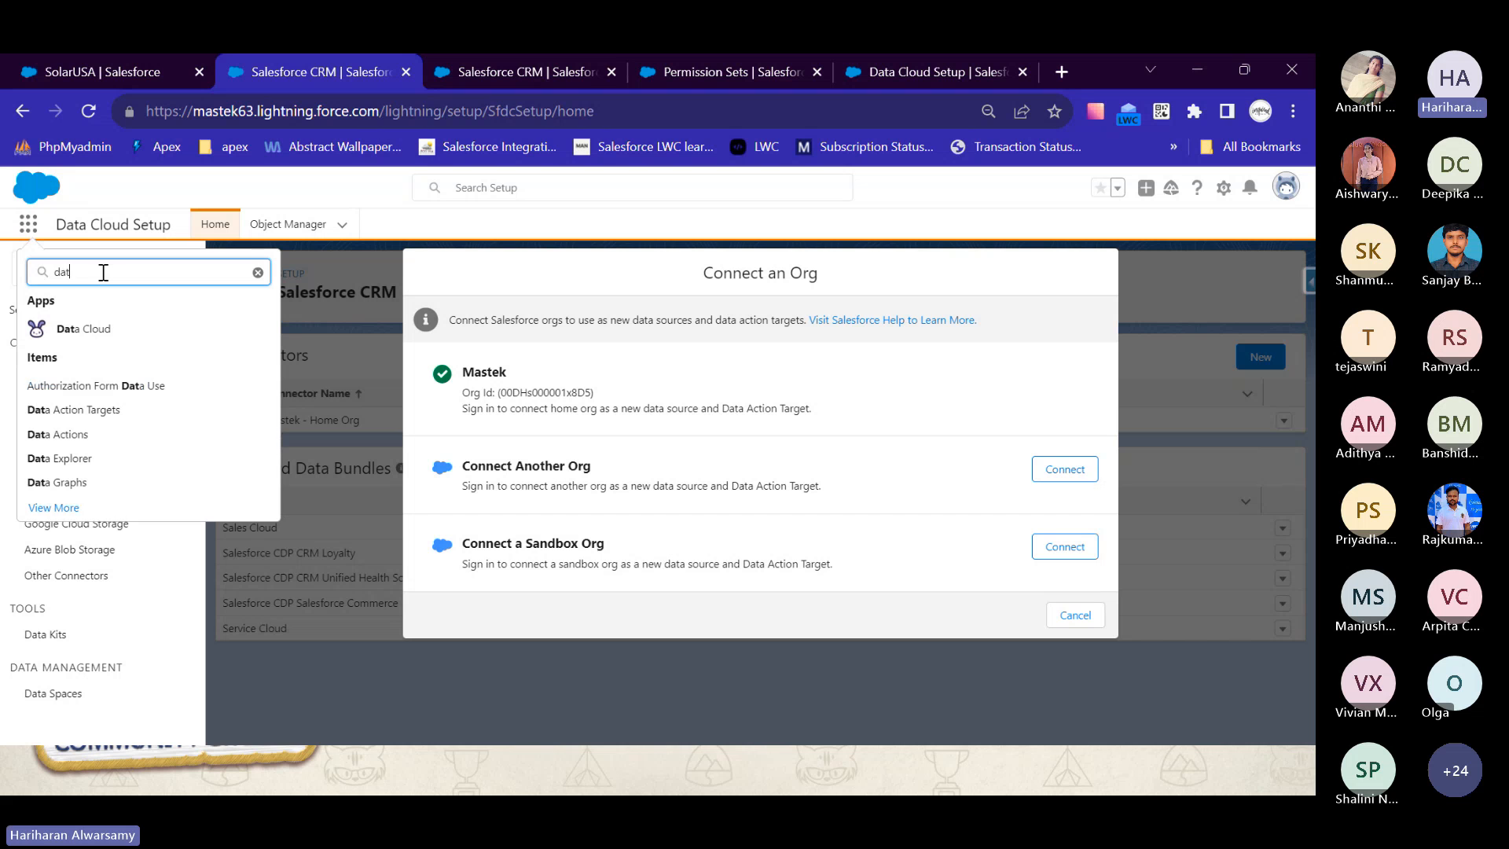
left_click(91, 332)
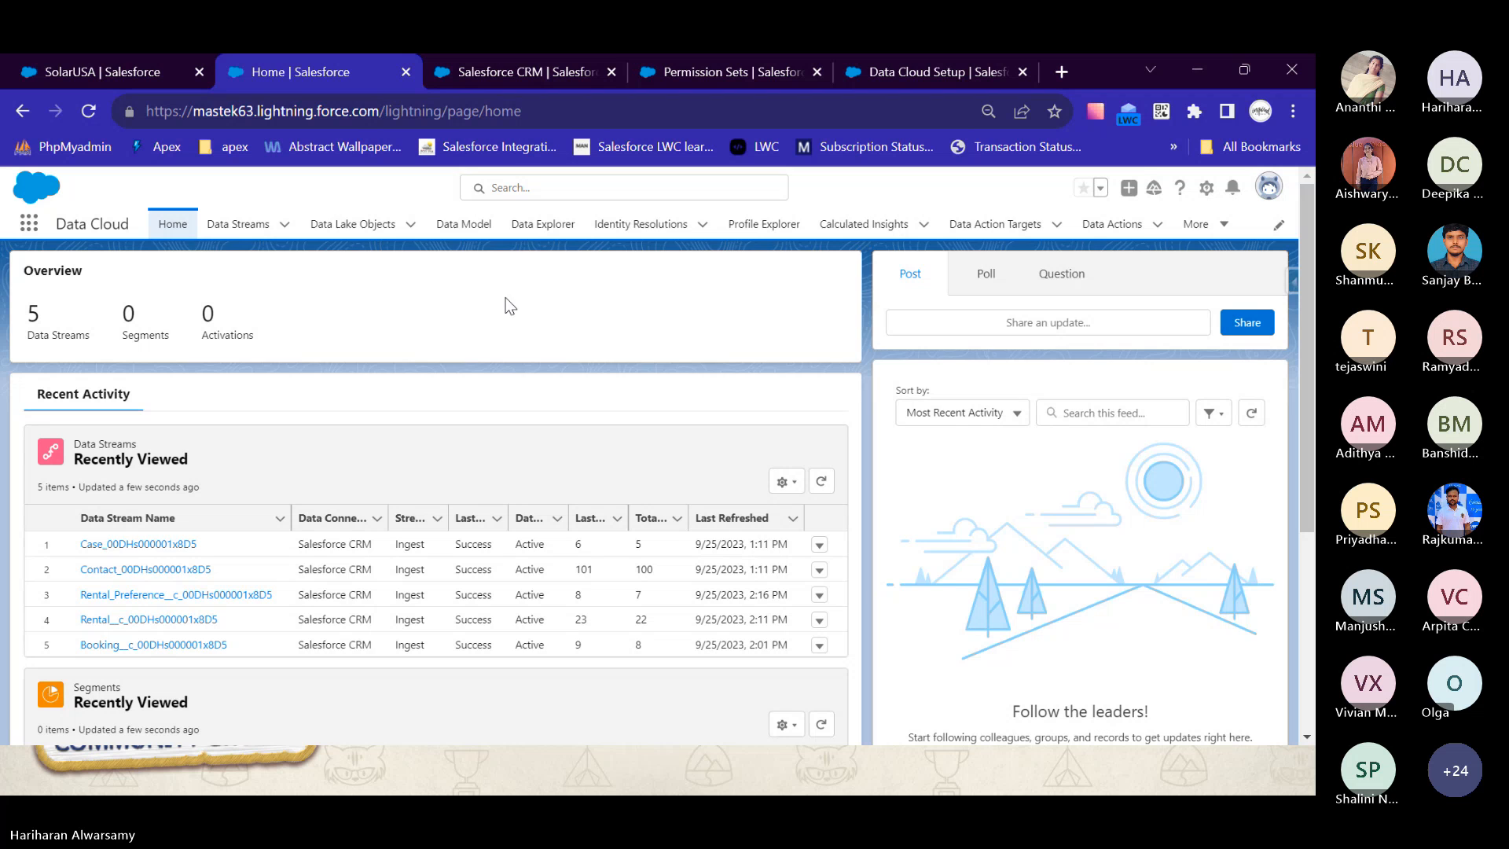
key("alt+Tab")
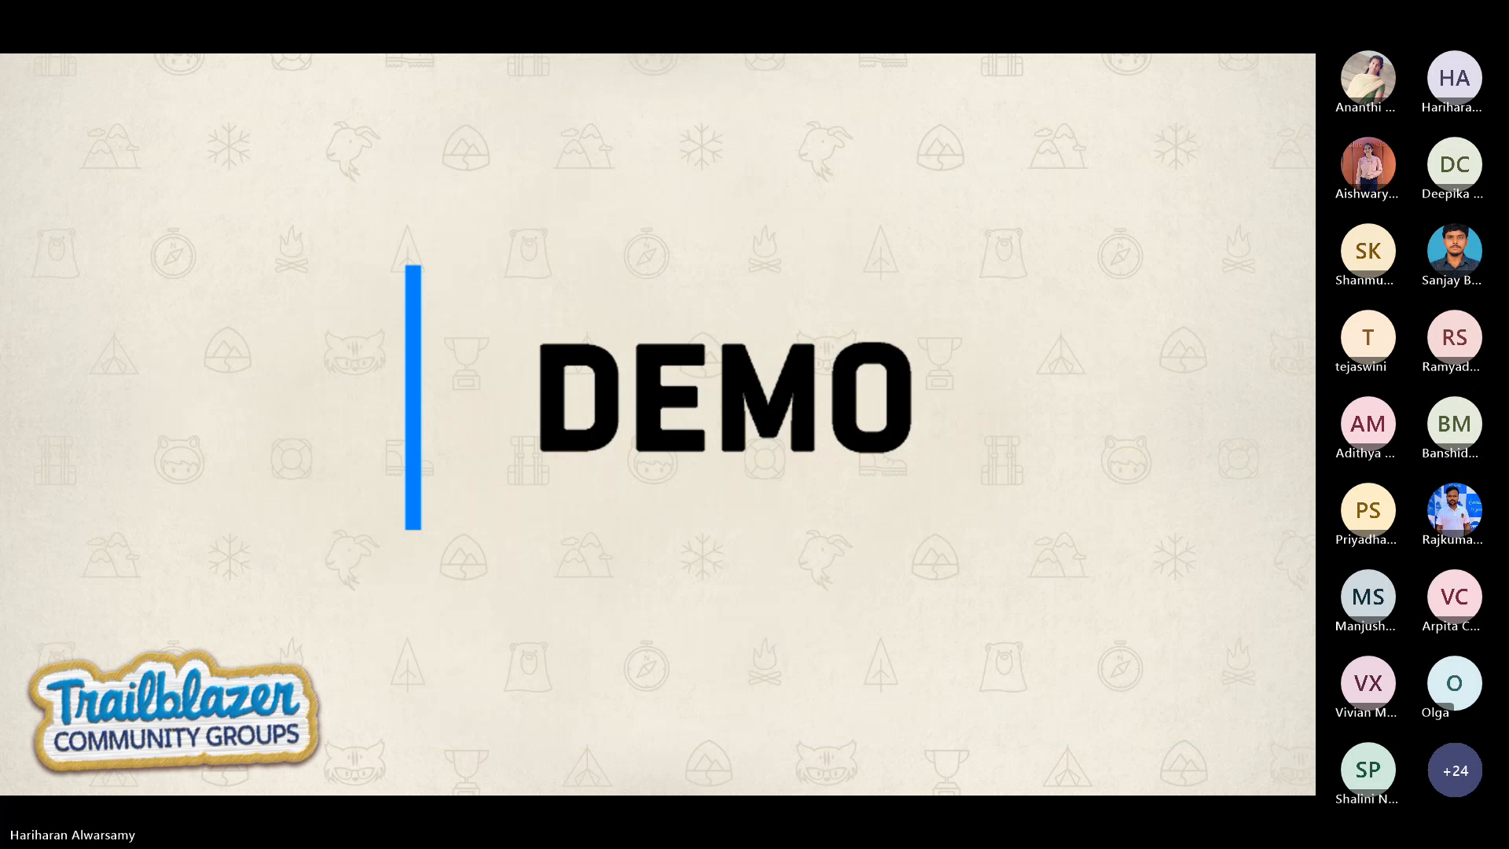